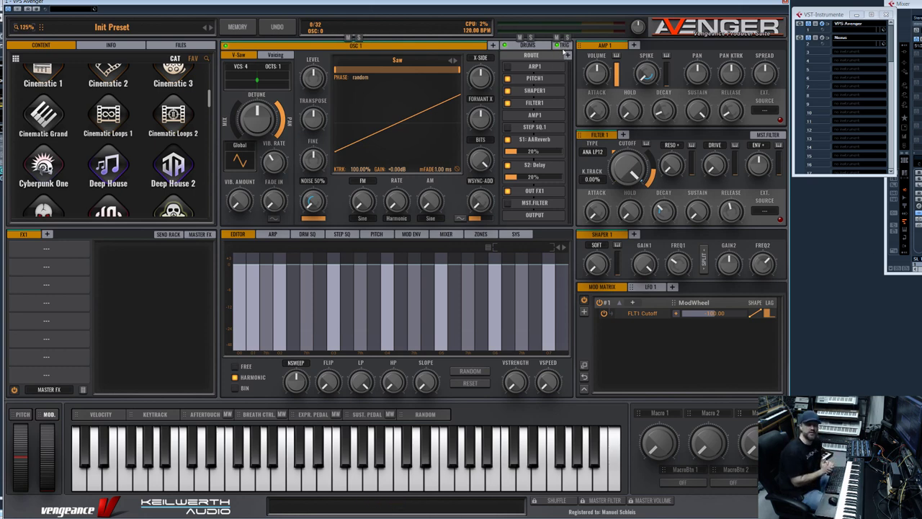
- Show OSC 1's event trigger slots, with the sample envelope editor below
left_click(563, 46)
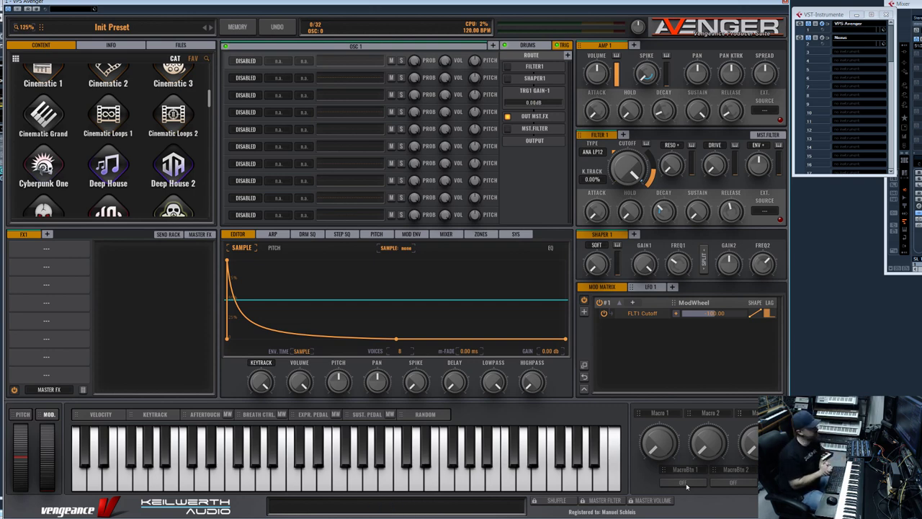
- Set the first event trigger slot to Note-On, briefly toggling the trigger view off and on
left_click(247, 61)
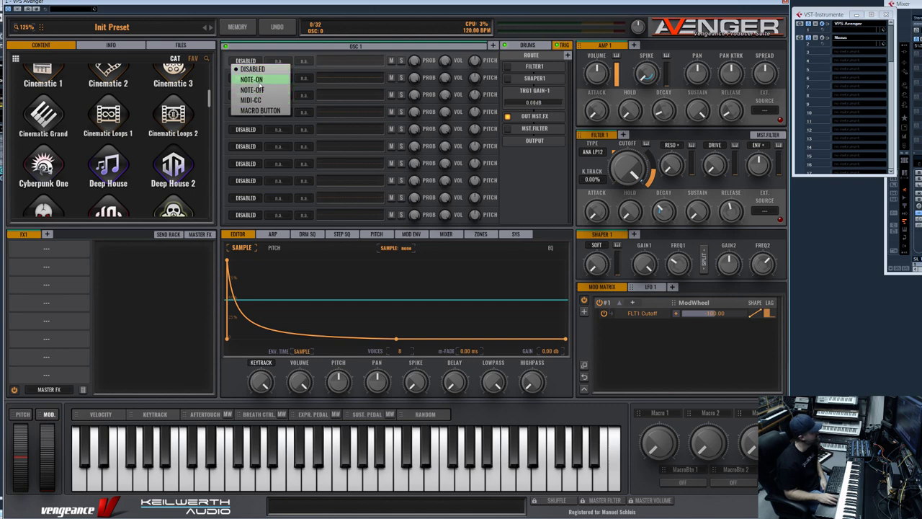
left_click(263, 80)
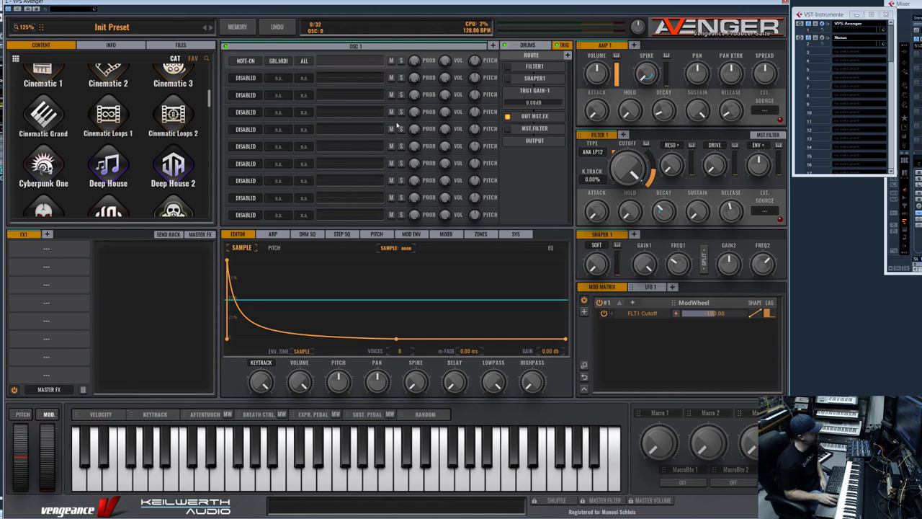
left_click(367, 46)
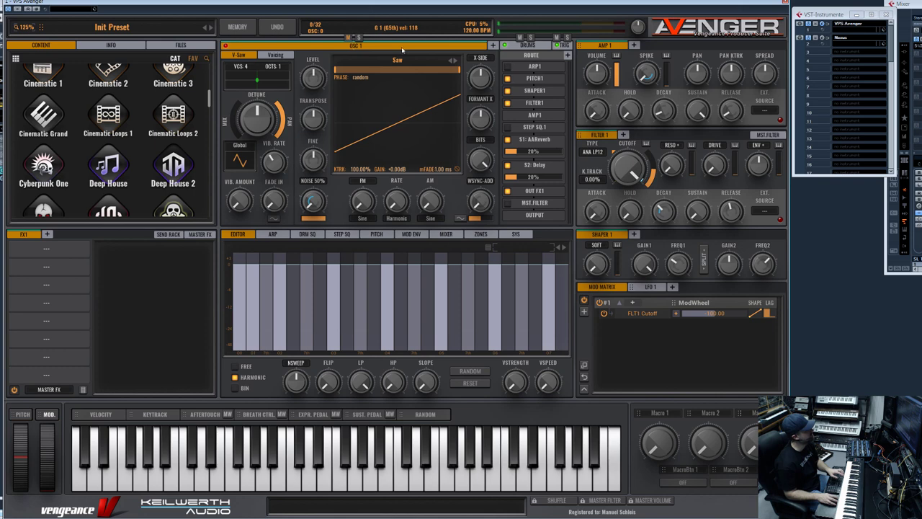
left_click(387, 45)
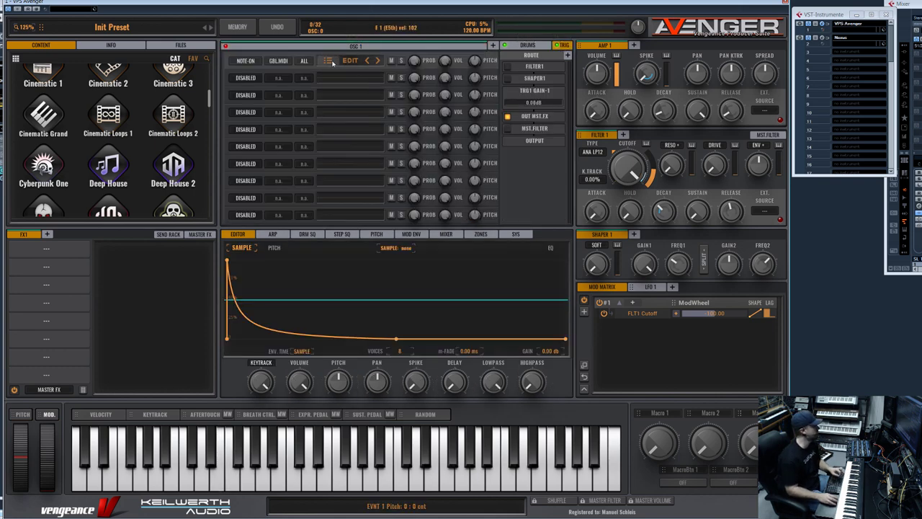
- Audition the Attack Click 5, 9 and 11 samples in the first slot's browser
left_click(395, 248)
left_click(464, 292)
left_click(474, 327)
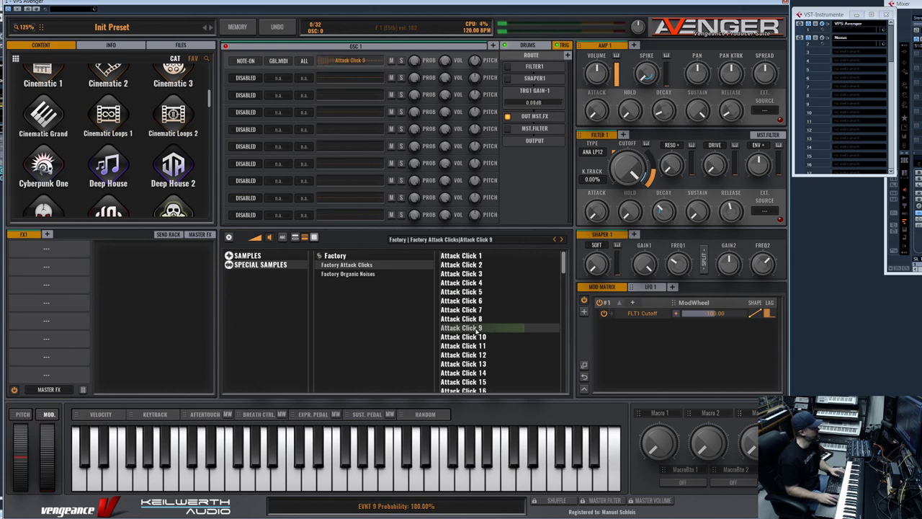
left_click(464, 345)
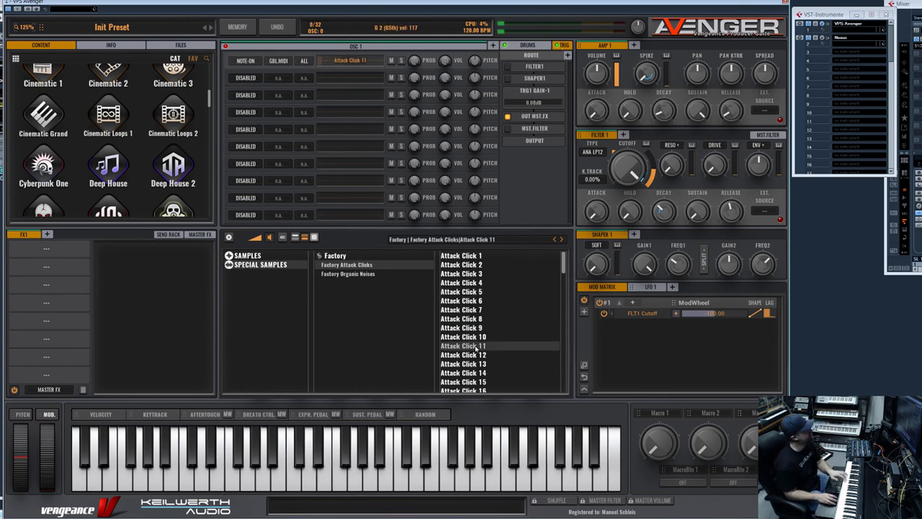
- Load the Factory Plucked / Decayed Bells Hi sample and switch the slot to Note-Off
left_click(378, 274)
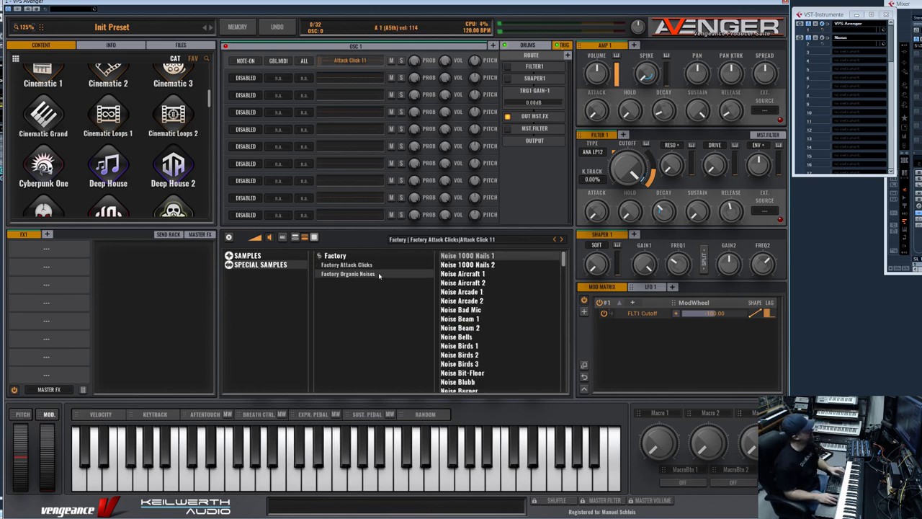
left_click(254, 260)
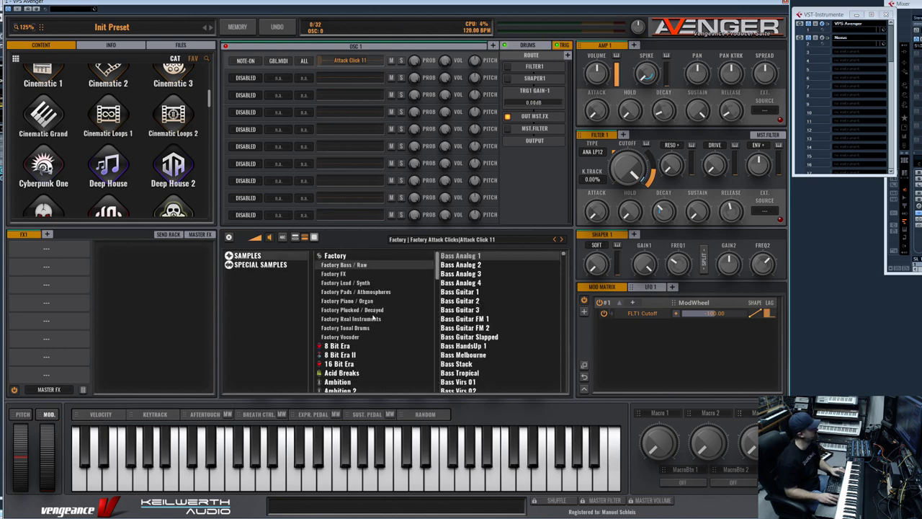
left_click(365, 310)
left_click(455, 273)
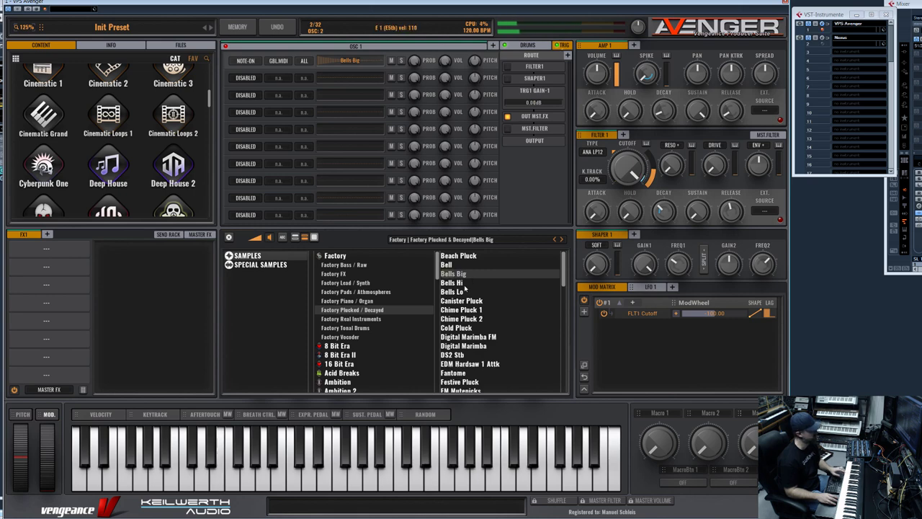
left_click(465, 285)
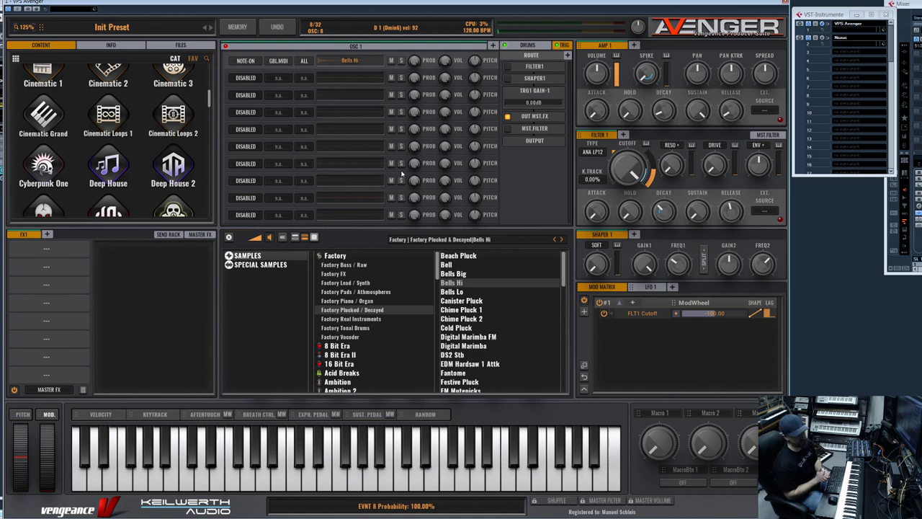
left_click(246, 62)
left_click(270, 90)
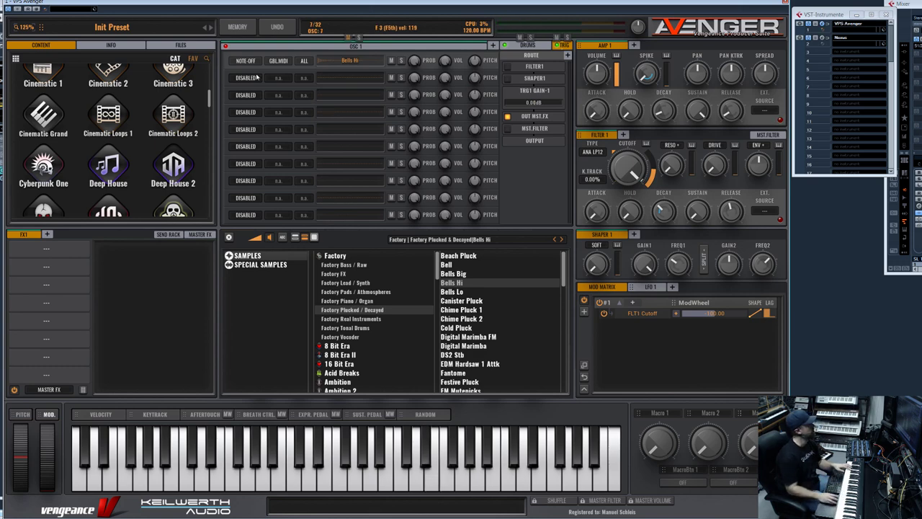
mouse_move(352, 60)
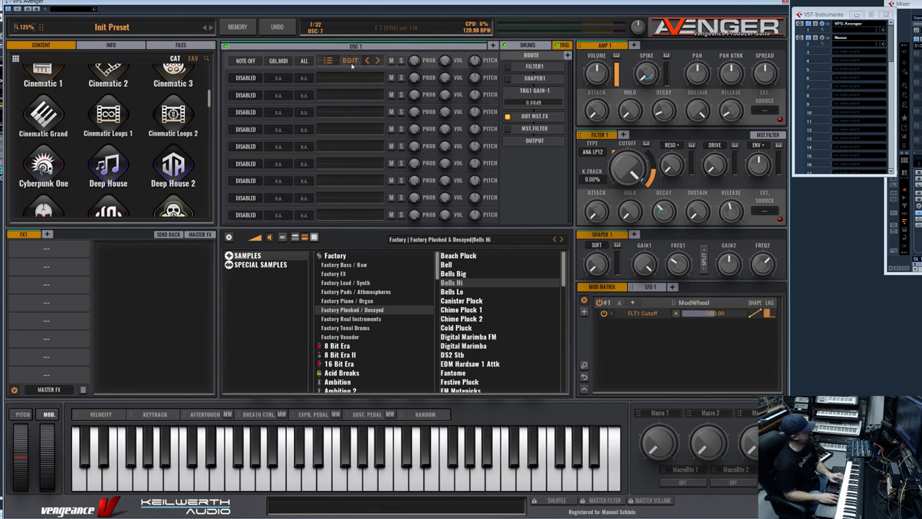
- Load Synthwave III's AN RvSynth into the first slot, raise its envelope sustain, then return to the oscillator view
scroll(414, 333, "down", 3)
scroll(404, 328, "down", 5)
scroll(393, 320, "down", 5)
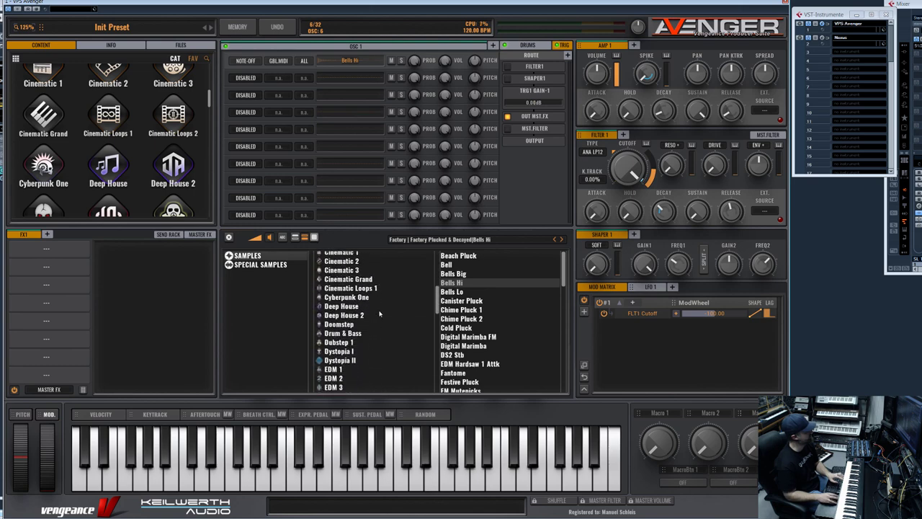
scroll(382, 315, "down", 5)
scroll(379, 317, "down", 1)
scroll(373, 323, "down", 4)
scroll(367, 328, "down", 2)
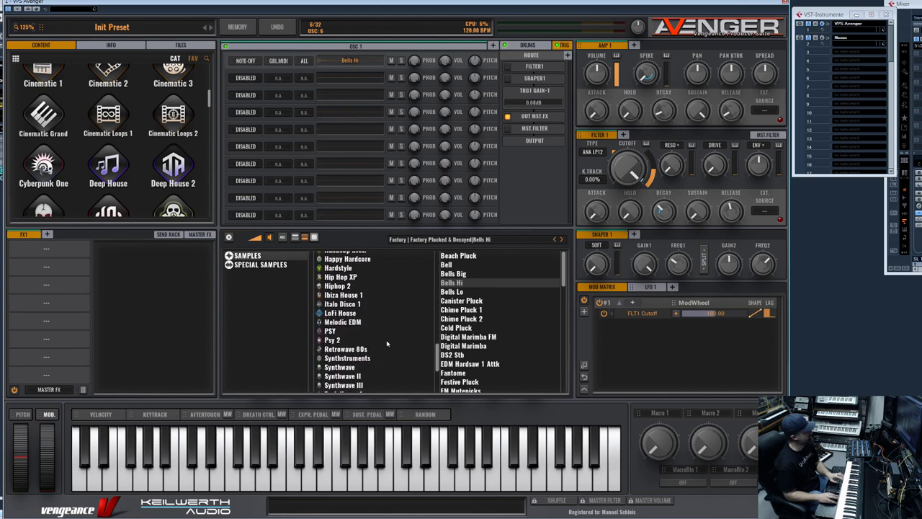
scroll(360, 336, "down", 4)
left_click(366, 325)
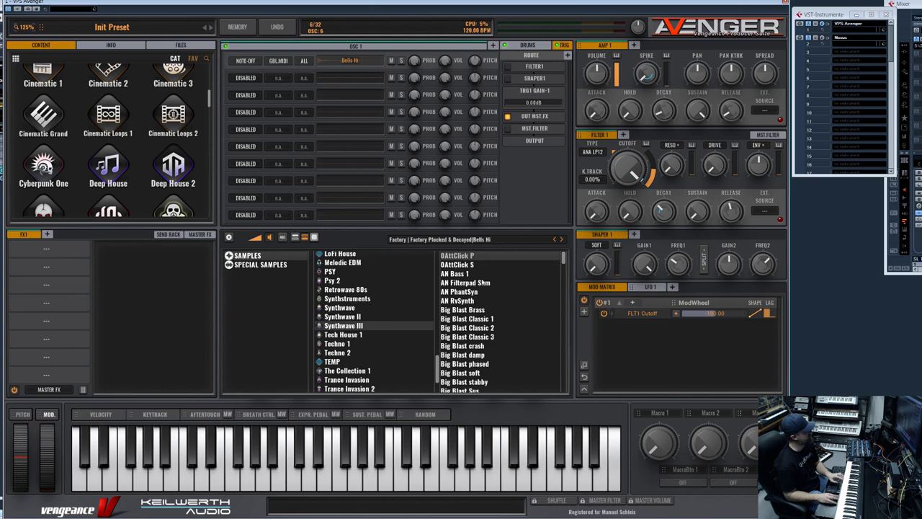
double_click(463, 301)
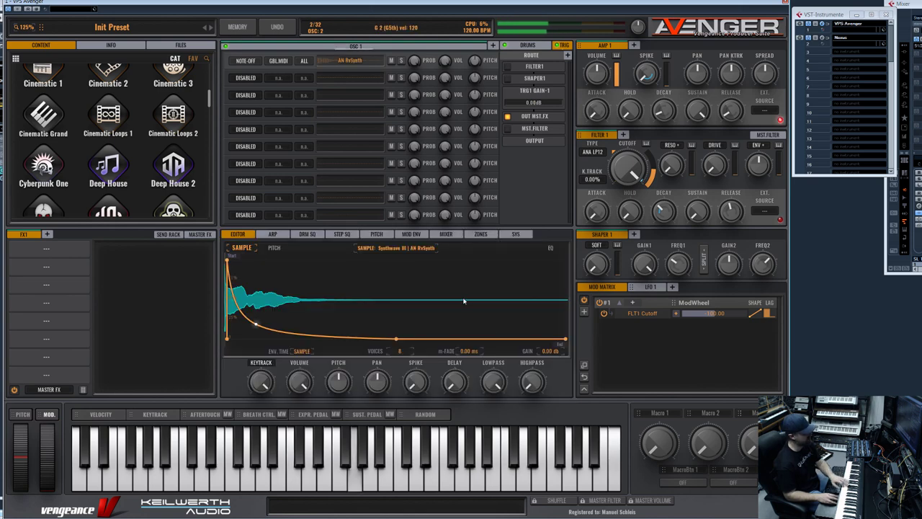
mouse_move(395, 338)
left_mouse_down()
mouse_move(417, 307)
mouse_move(338, 259)
left_mouse_up()
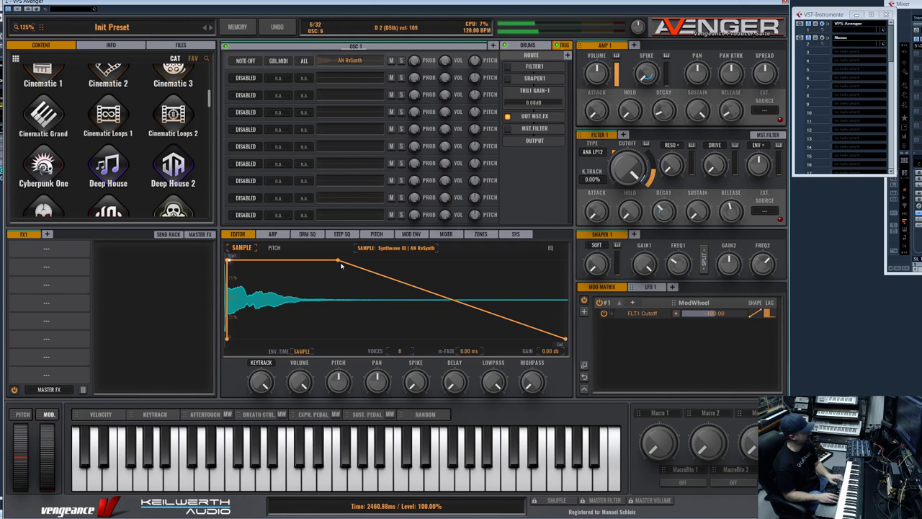
left_click(246, 135)
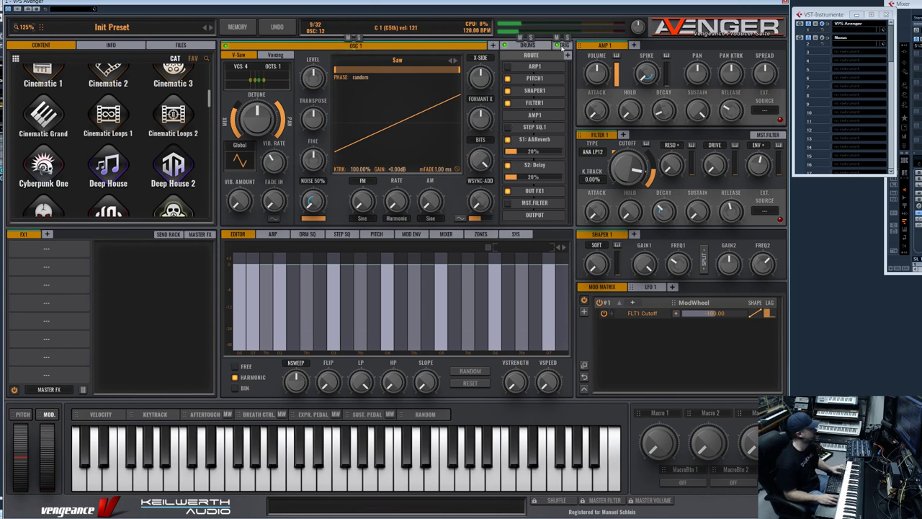
- Audition Big Blast Brass, CAZ Sweep, CAZ Tiny Bell and CS30 Detuner in the first trigger slot
left_click(563, 45)
left_click(380, 60)
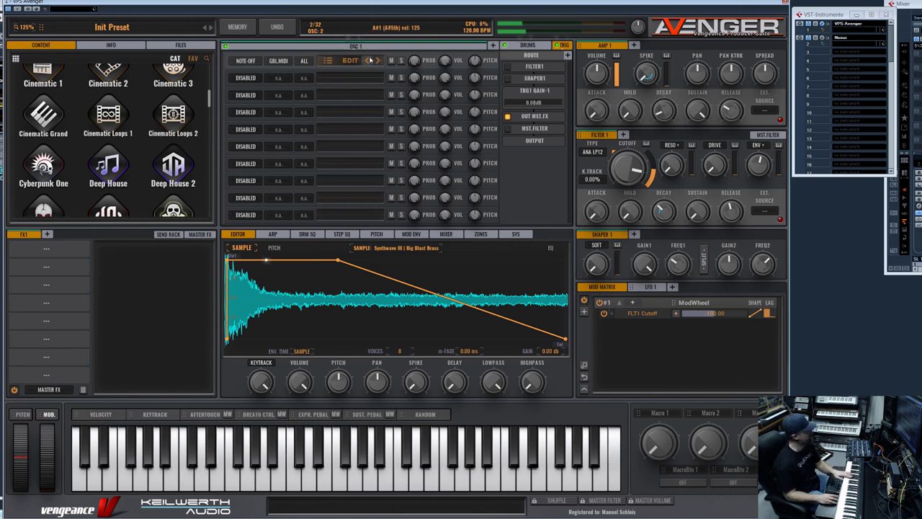
left_click(329, 61)
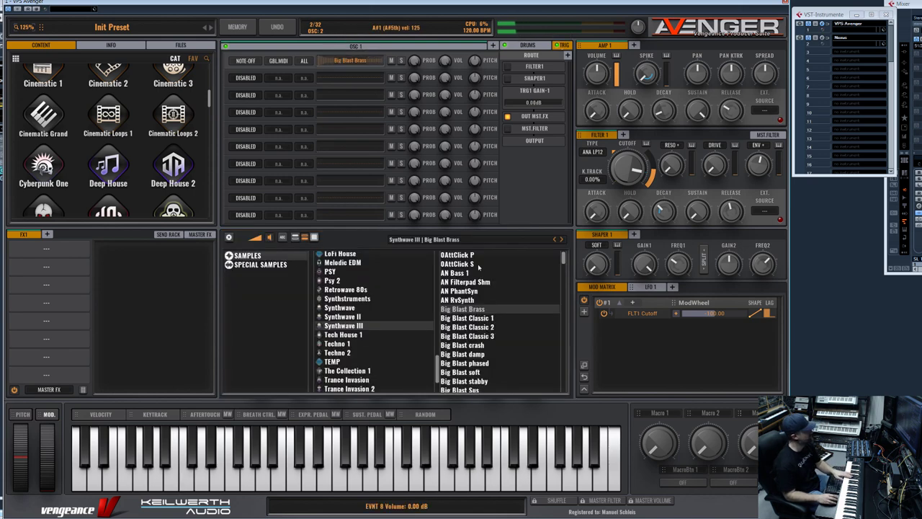
scroll(479, 346, "down", 5)
left_click(461, 334)
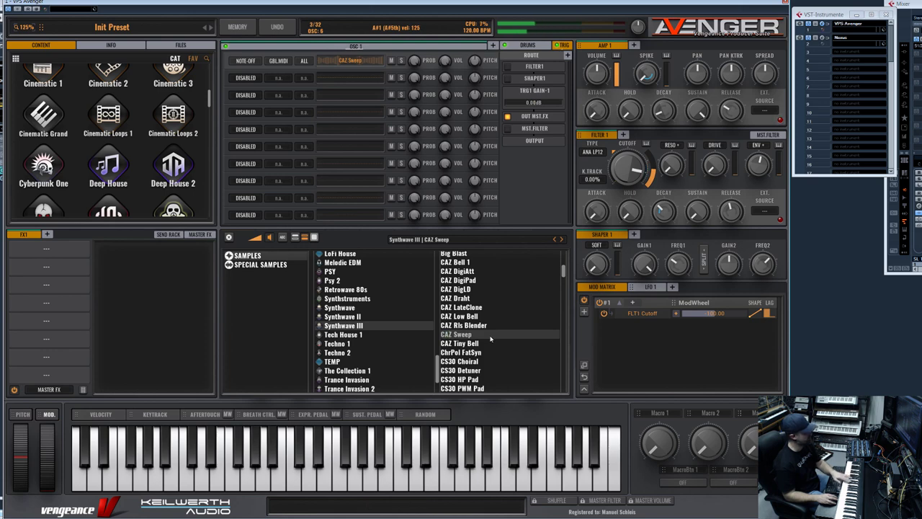
left_click(489, 345)
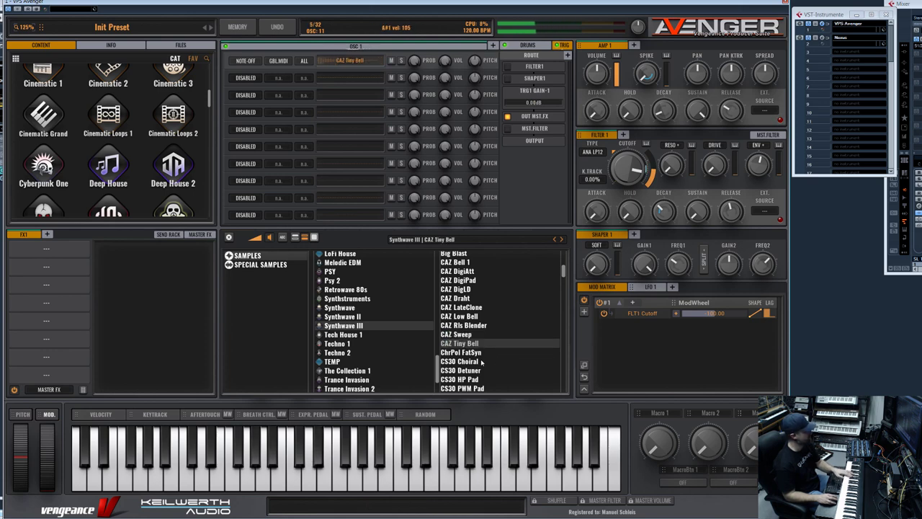
left_click(481, 370)
- Load the CS30 HP Pad sample and pull its envelope sustain down into a curved decay
scroll(493, 353, "down", 1)
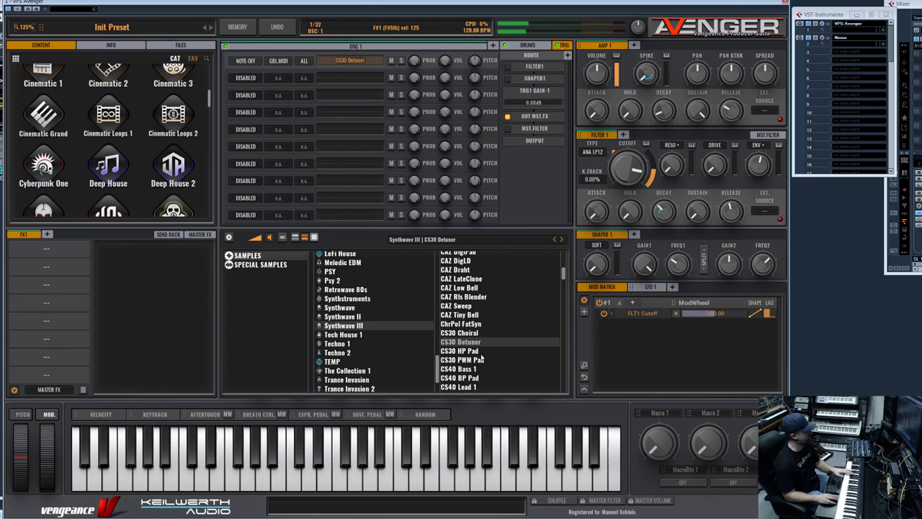
left_click(483, 352)
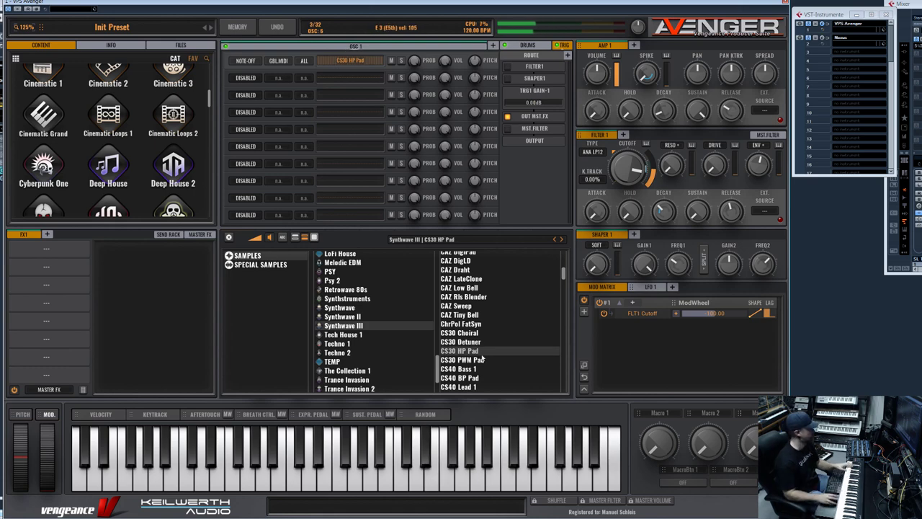
double_click(482, 355)
mouse_move(339, 260)
left_mouse_down()
mouse_move(351, 337)
mouse_move(290, 304)
mouse_move(290, 293)
left_mouse_up()
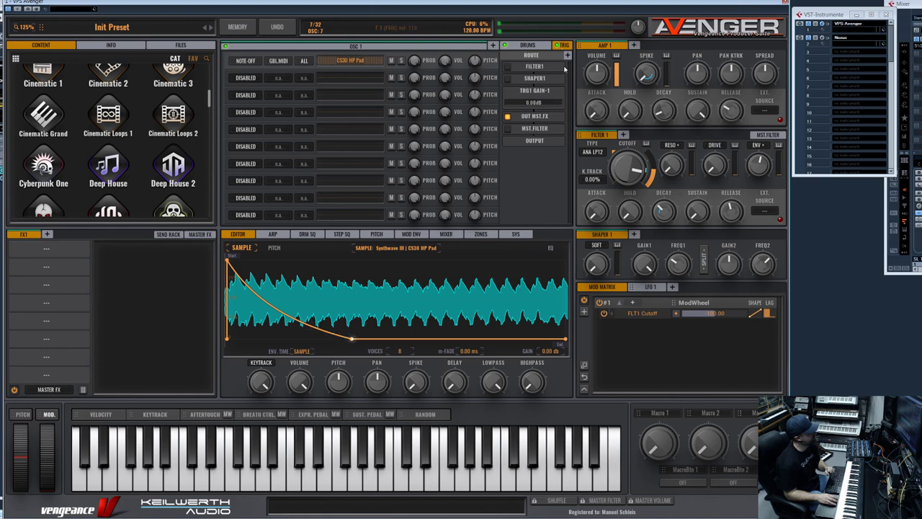
- Add an AAReverb send to the routing, then load Synthwave III CAZ Sweep into the first slot
left_click(567, 56)
left_click(546, 104)
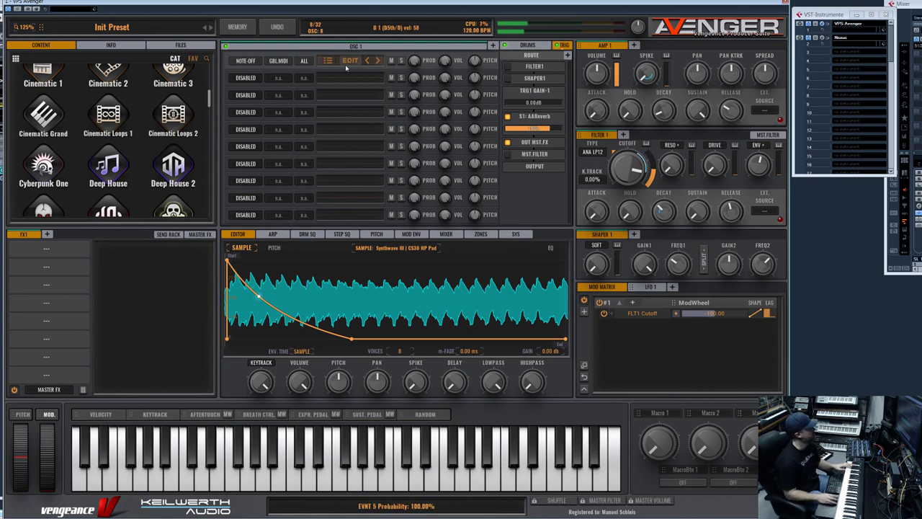
left_click(328, 62)
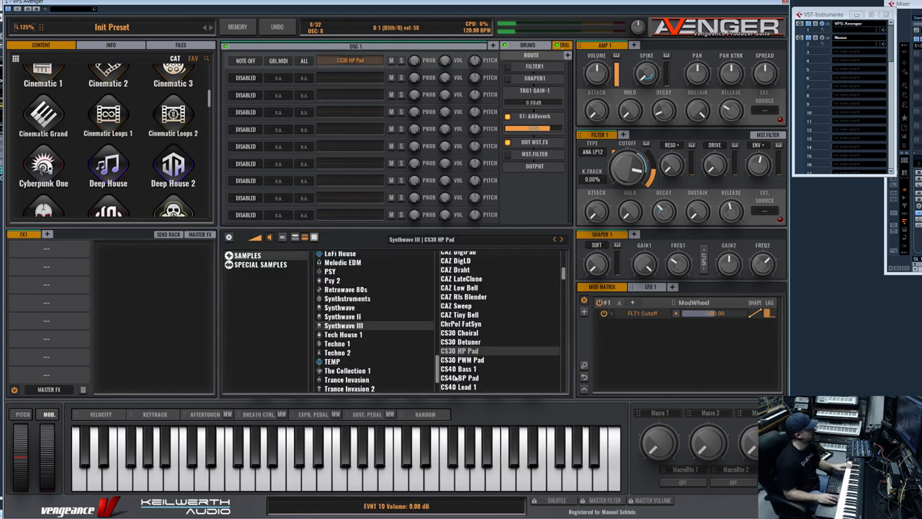
left_click(475, 325)
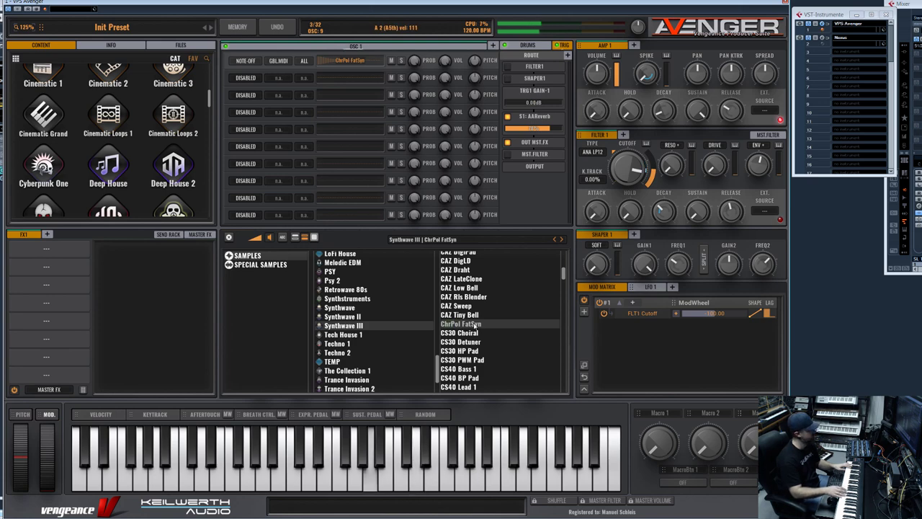
left_click(472, 306)
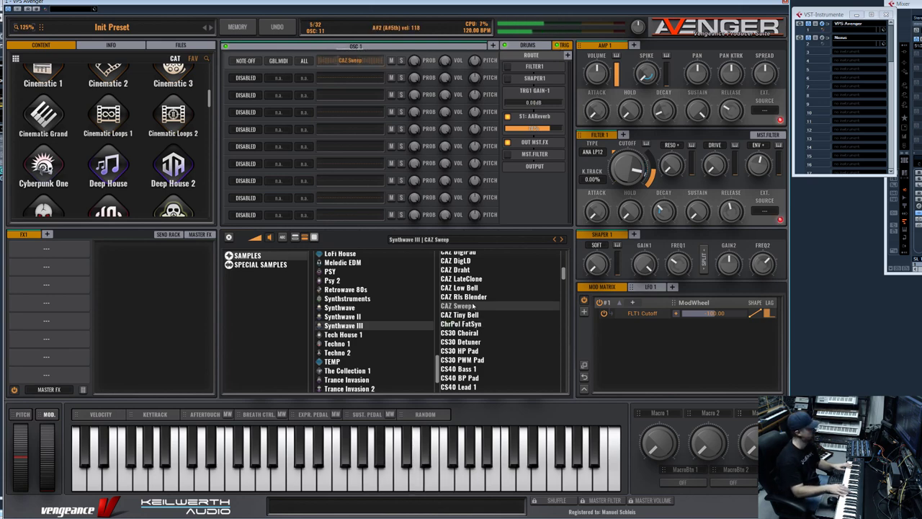
- Add an FX2 bus and route the drum events' output to it
left_click(48, 235)
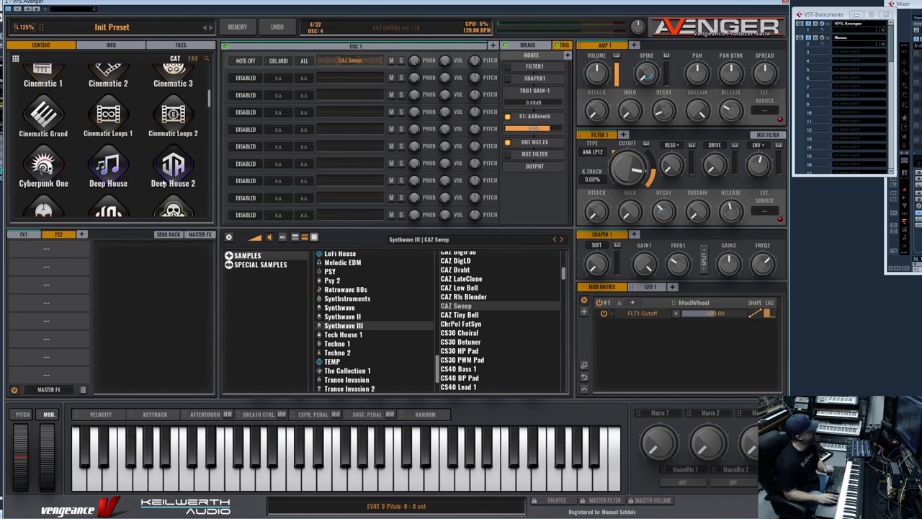
left_click(549, 144)
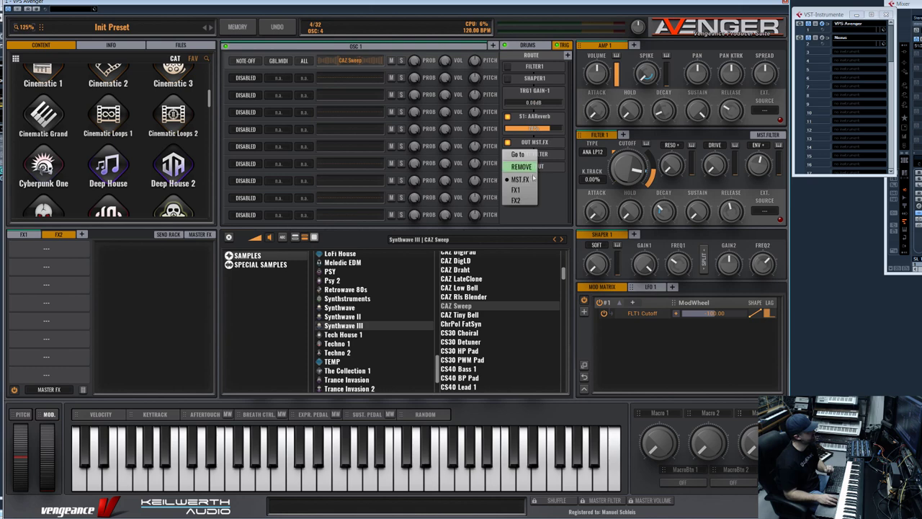
left_click(507, 201)
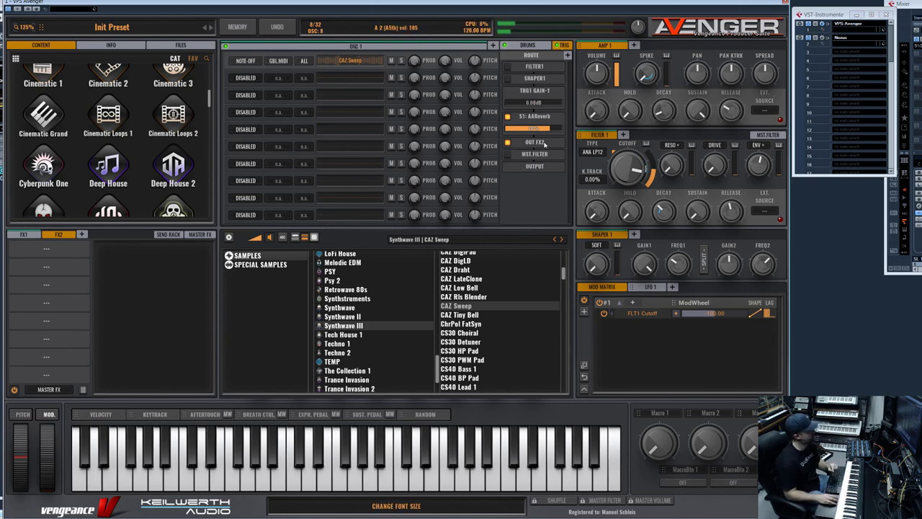
- Fill FX2 with a switched-off Trancegate, an AA Vintage Phaser and a Bitcrusher
left_click(46, 248)
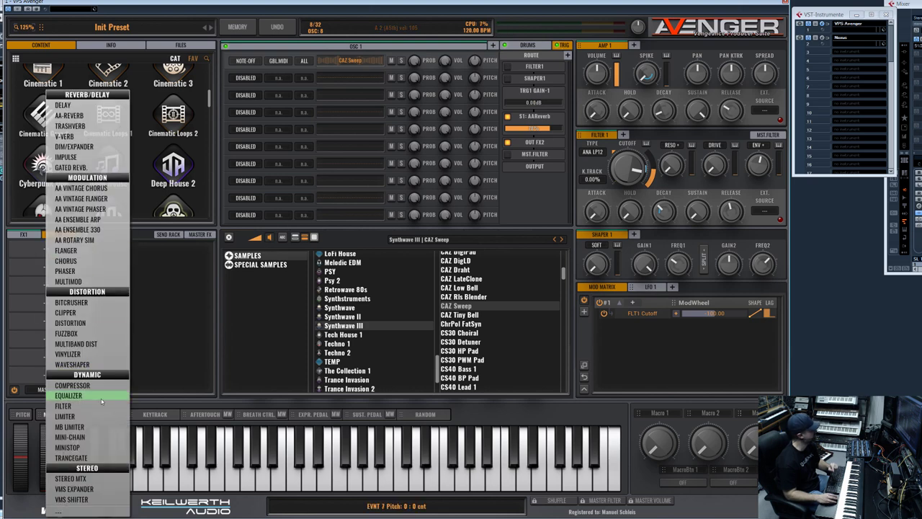
left_click(89, 459)
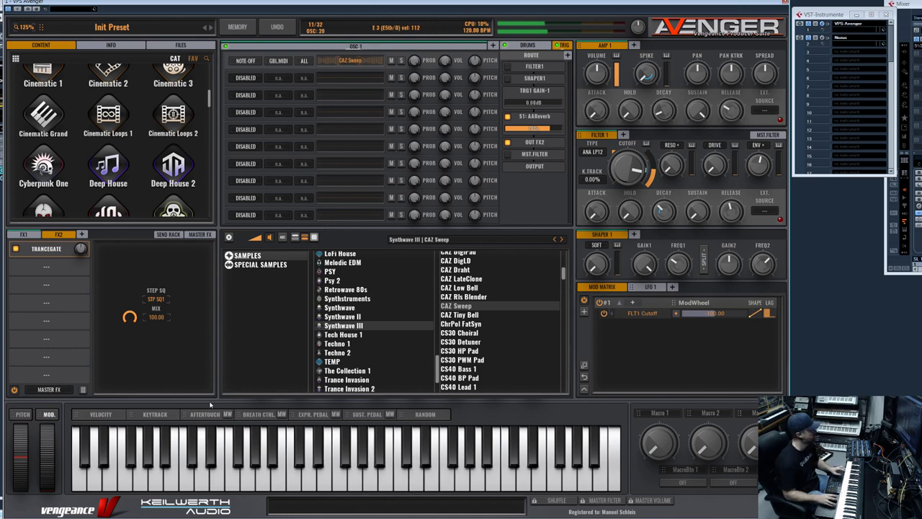
left_click(43, 281)
mouse_move(85, 281)
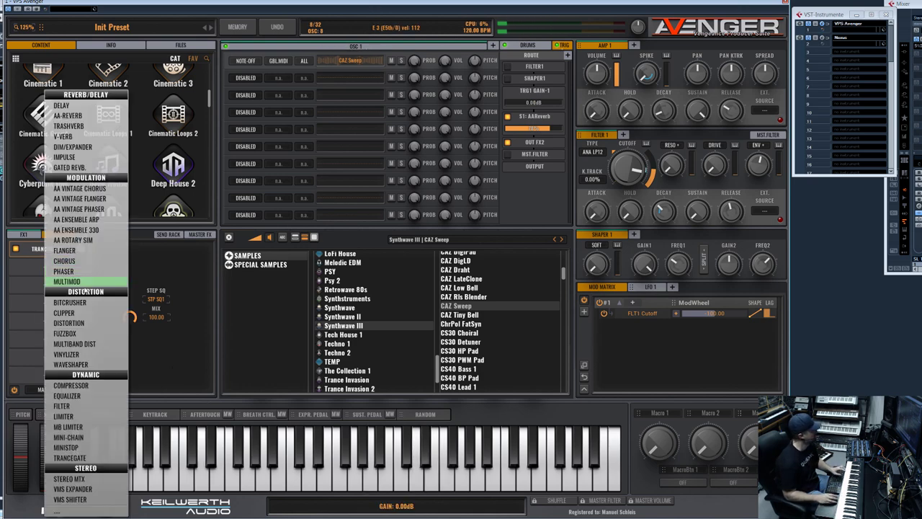
left_click(101, 209)
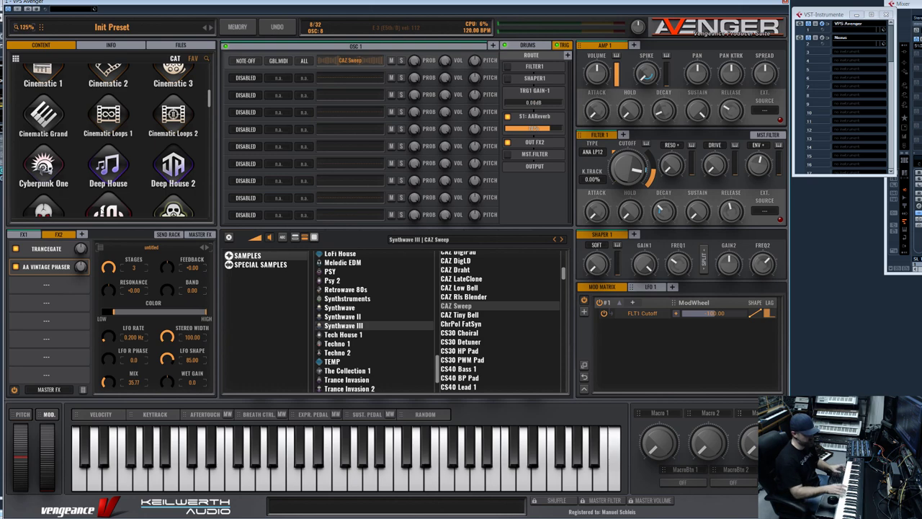
left_click(16, 248)
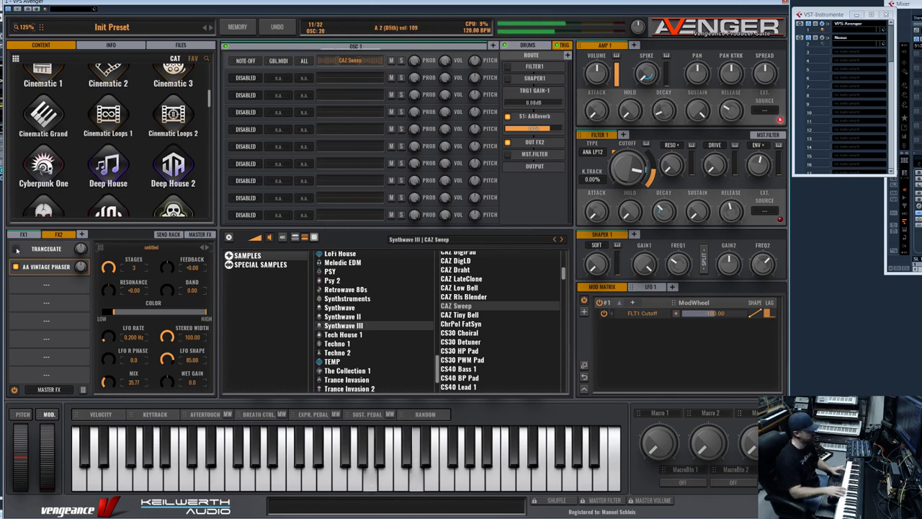
left_click(43, 285)
left_click(84, 301)
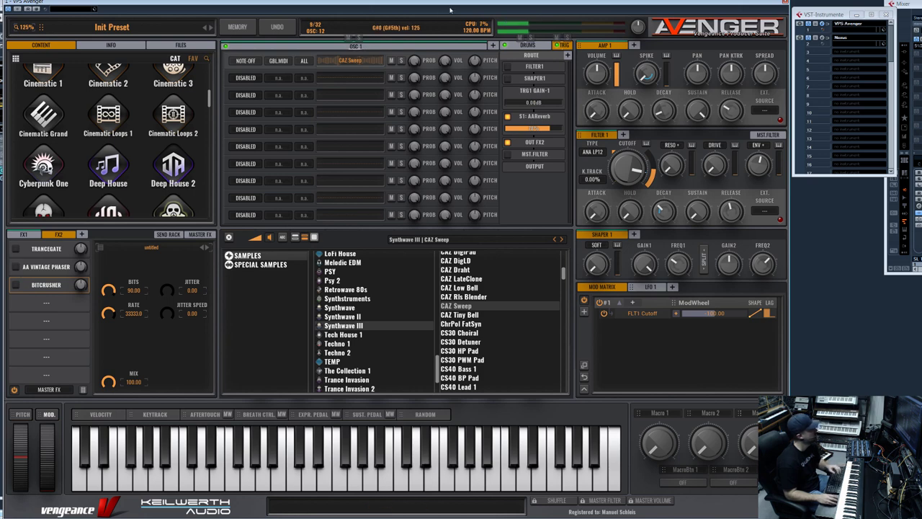
- Add a saw oscillator OSC 2, so the first event's MIDI sources list OSC1 and OSC2
left_click(281, 62)
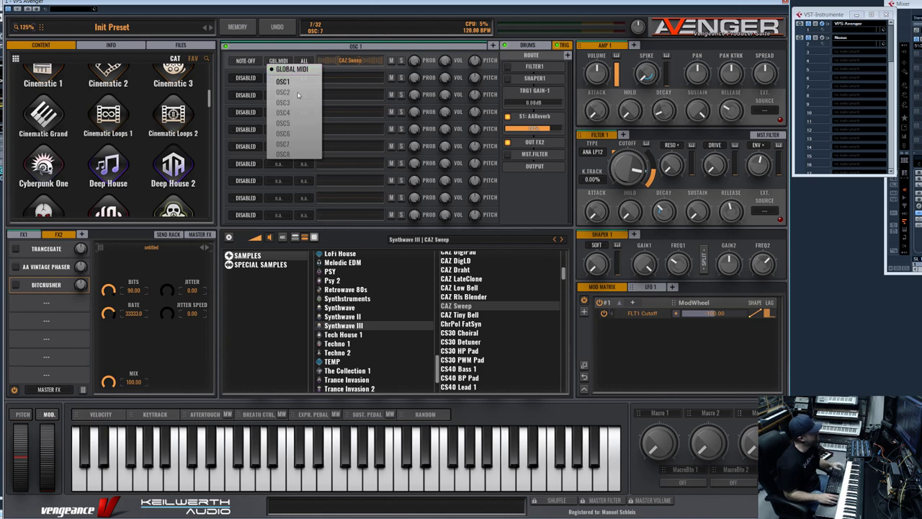
left_click(492, 45)
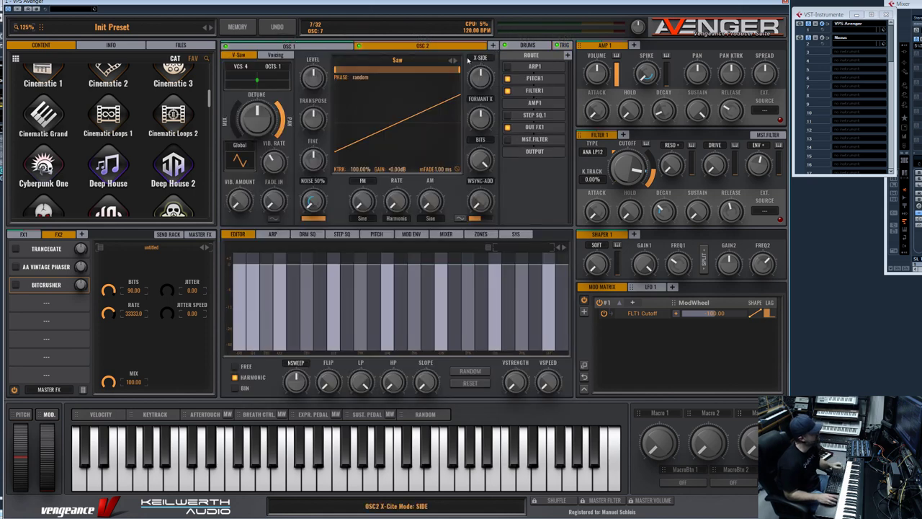
left_click(528, 44)
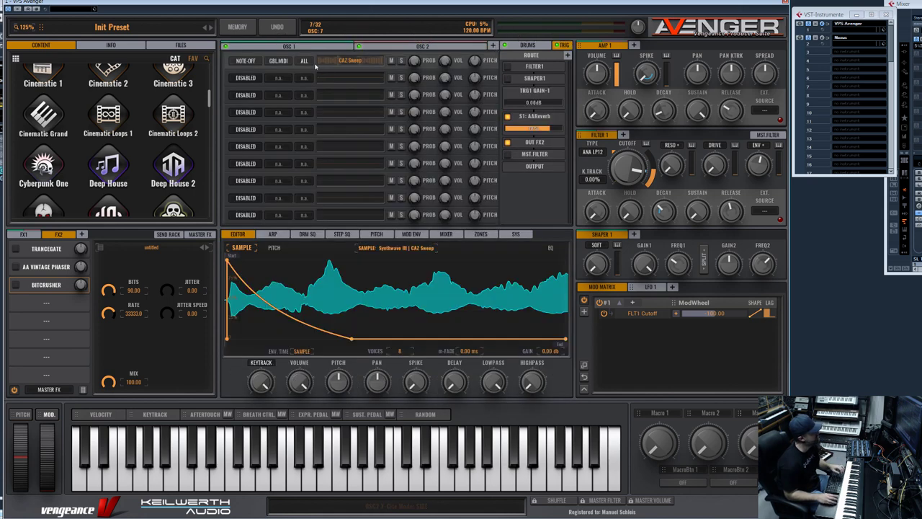
left_click(278, 61)
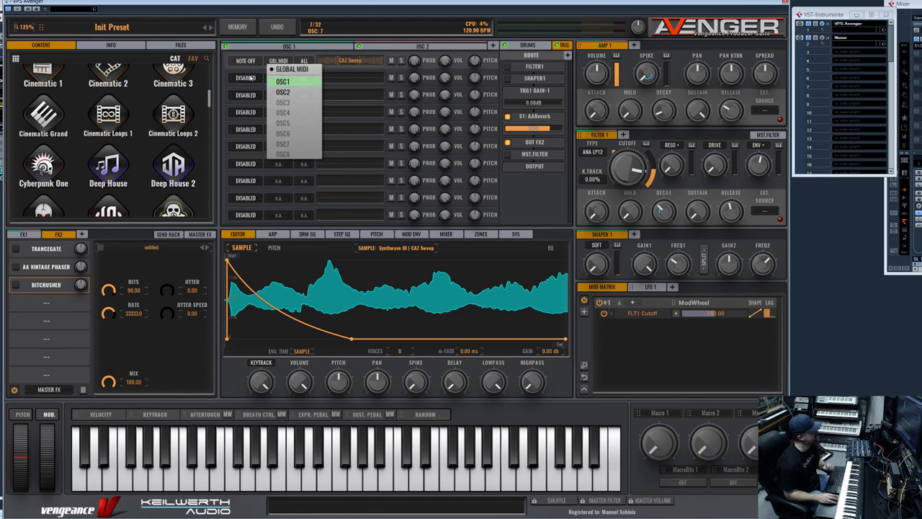
- Open and close the first event's note grid, then browse its Synthwave III samples
left_click(292, 68)
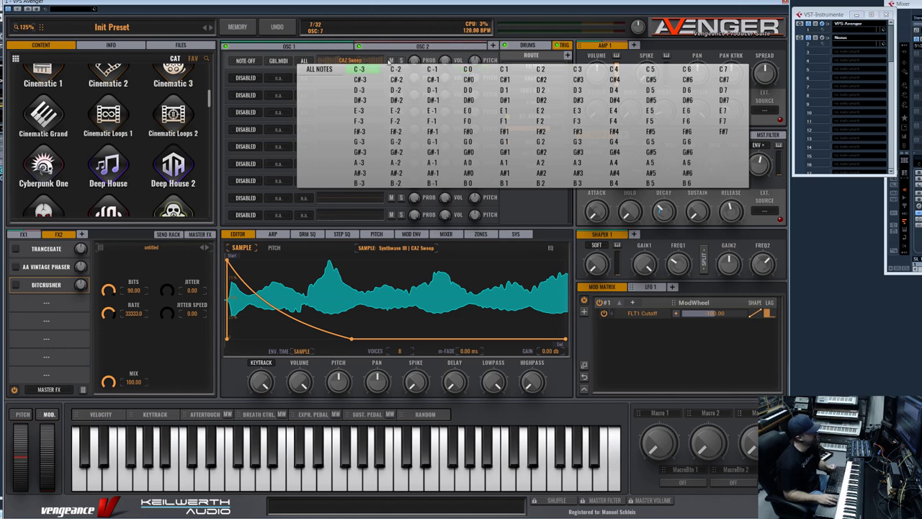
left_click(234, 128)
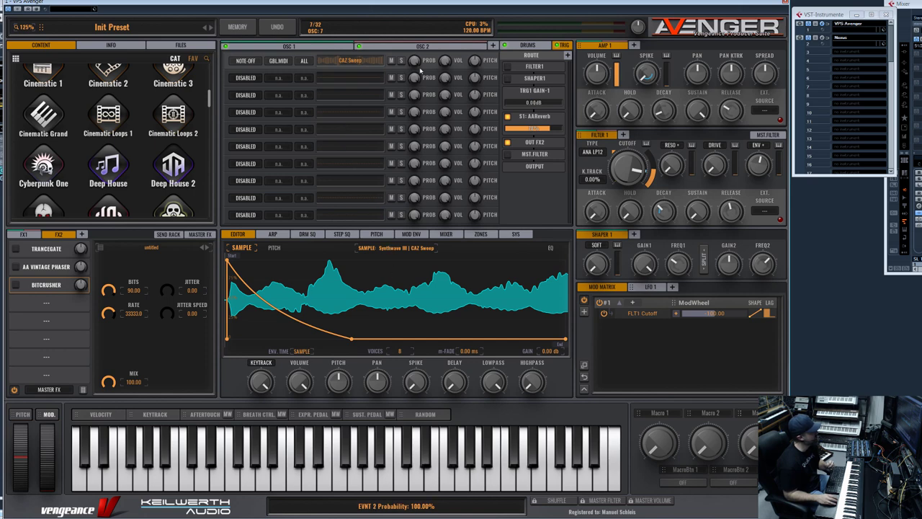
left_click(329, 62)
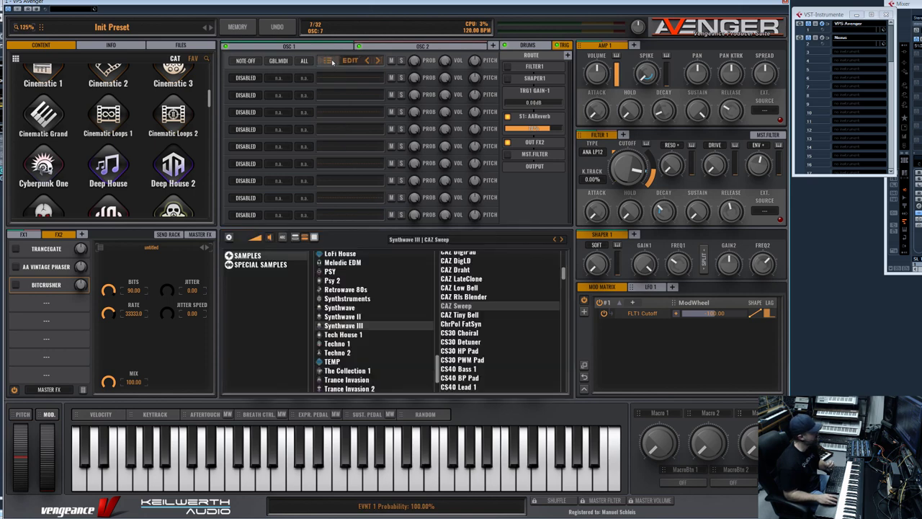
scroll(499, 317, "up", 5)
- Scroll up the Synthwave III list and load AN RvSynth into event row 1, showing its envelope
scroll(499, 318, "up", 5)
scroll(499, 317, "up", 5)
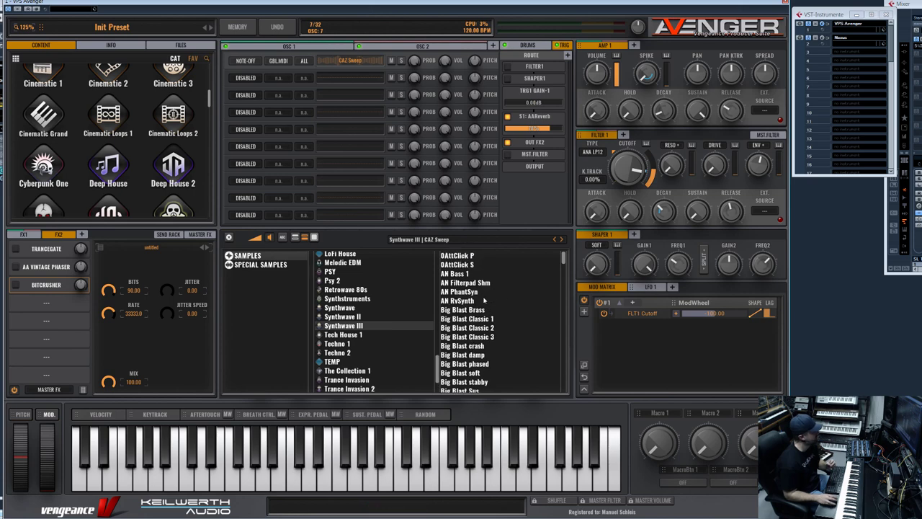
double_click(468, 300)
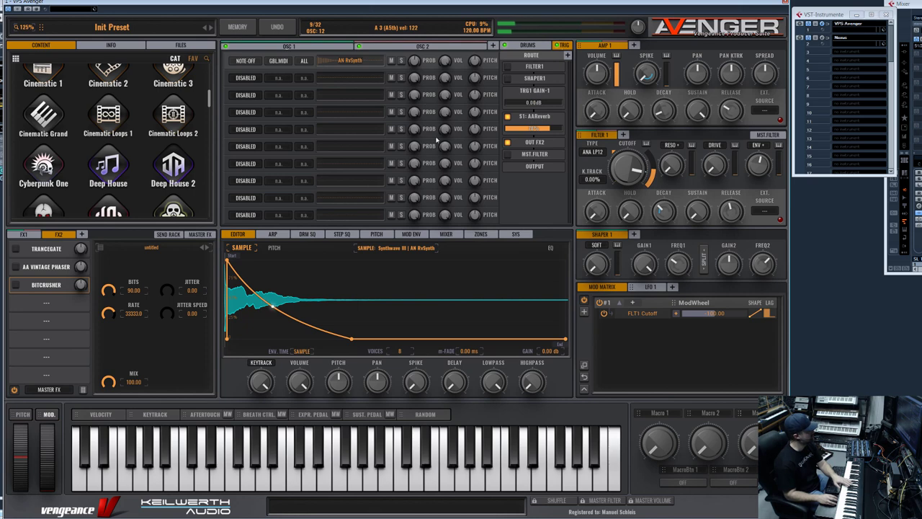
- Curve the amp envelope upward, lower event 1 probability, map Macro 1 to its volume, set pitch +12
left_click_drag(291, 316, 298, 278)
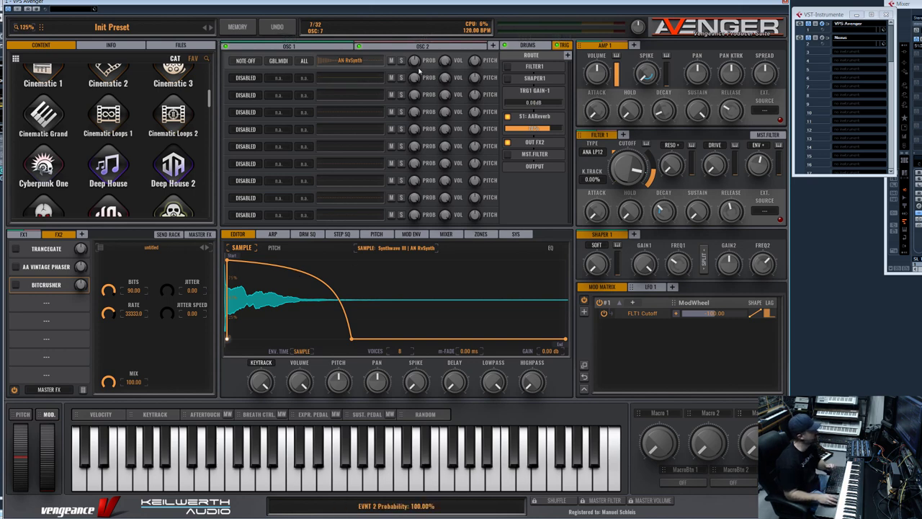
mouse_move(414, 60)
left_mouse_down()
mouse_move(433, 199)
mouse_move(432, 28)
left_mouse_up()
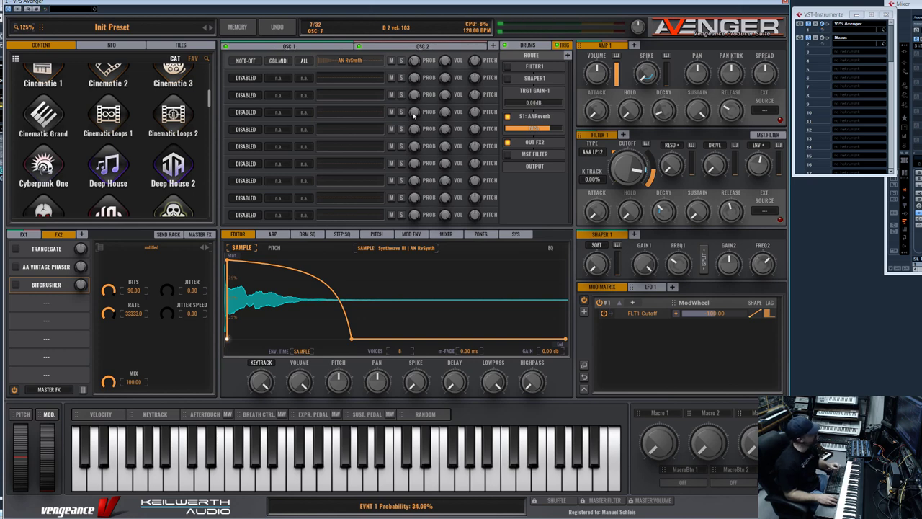
mouse_move(637, 413)
left_mouse_down()
mouse_move(469, 65)
mouse_move(528, 200)
left_mouse_up()
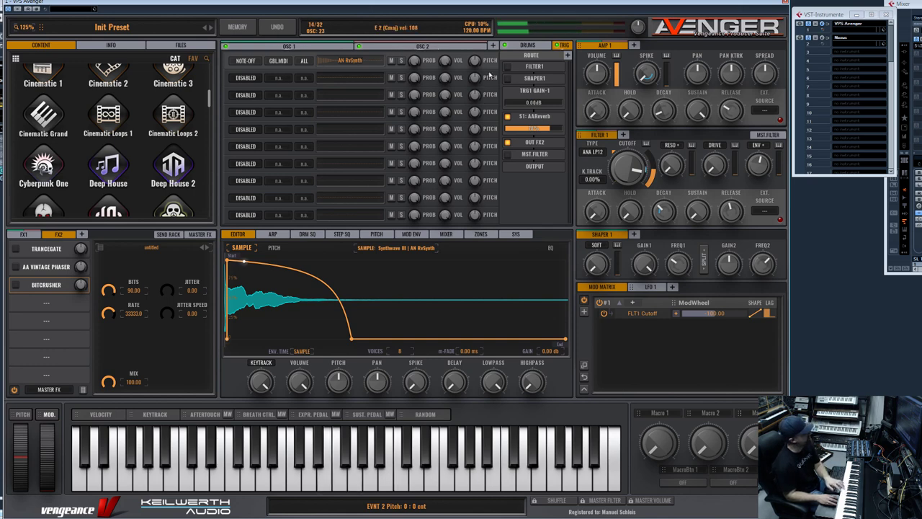
left_click_drag(474, 64, 491, 24)
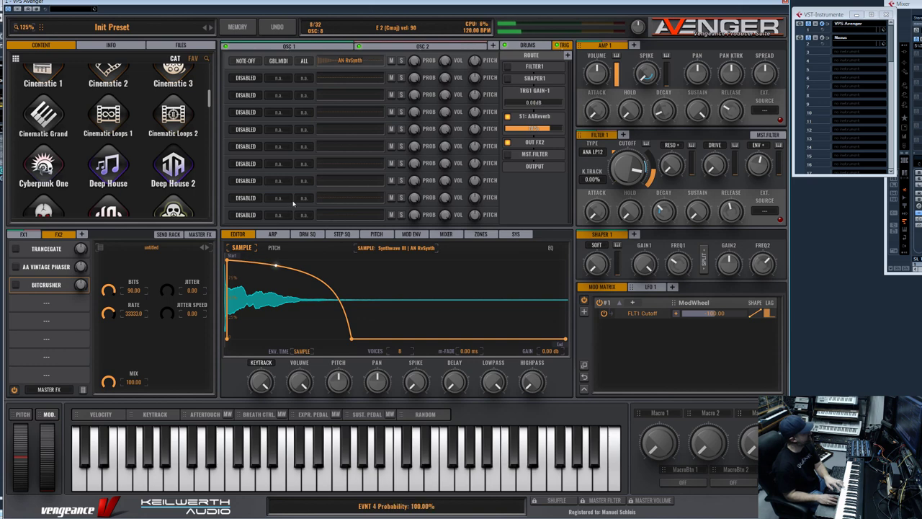
left_click(650, 287)
- Route LFO 1 to event 1 pitch, cut the amount to 4.18, then bypass that routing
left_click_drag(637, 287, 469, 58)
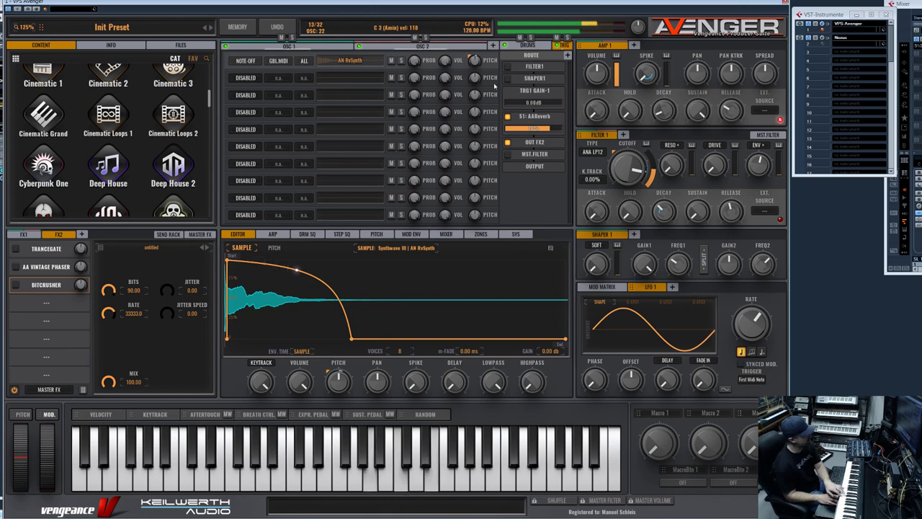
left_click(601, 287)
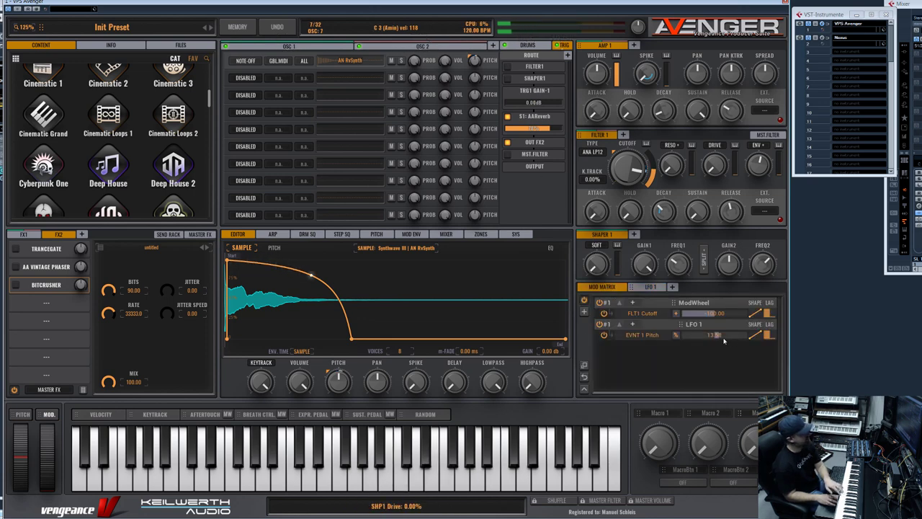
left_click_drag(723, 341, 707, 341)
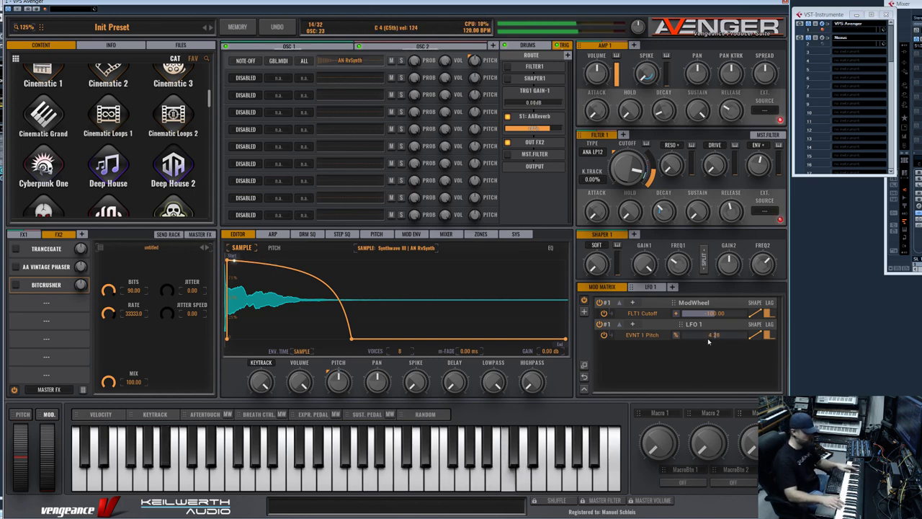
left_click(597, 326)
- Edit event 1's pitch envelope breakpoints into a level line with a sharp dip at the end
left_click(280, 249)
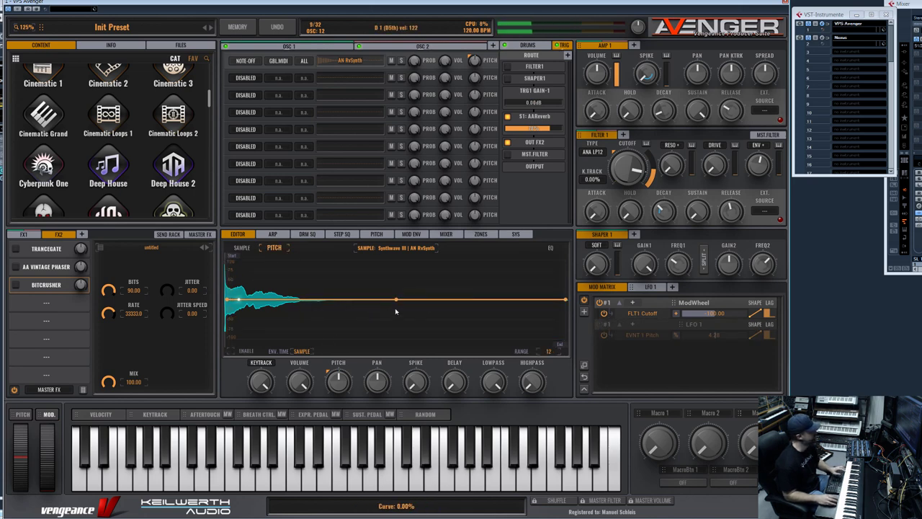
left_click_drag(397, 300, 507, 347)
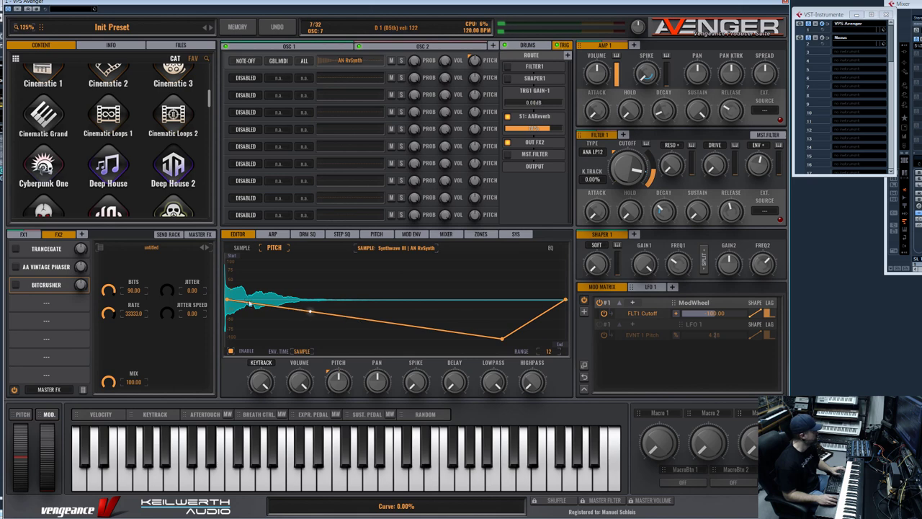
left_click_drag(227, 299, 265, 302)
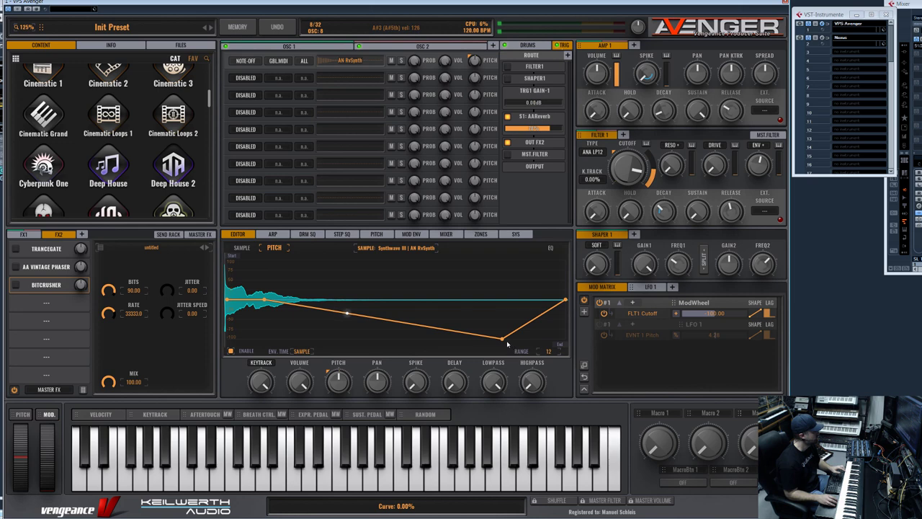
left_click_drag(504, 340, 482, 223)
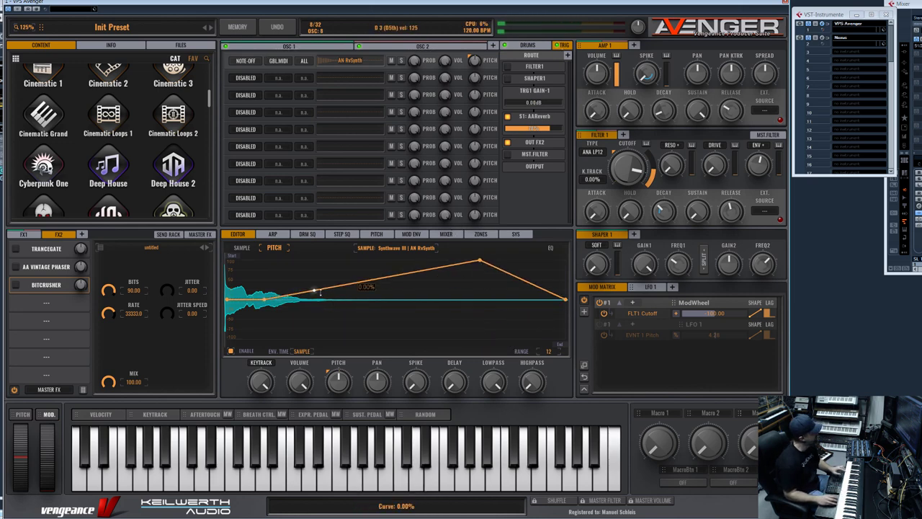
left_click_drag(302, 291, 275, 265)
left_click_drag(246, 298, 248, 339)
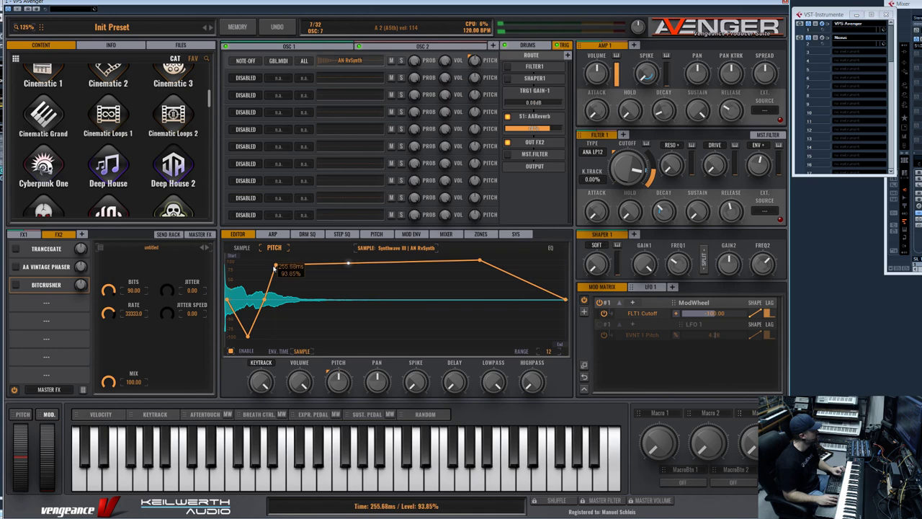
right_click(274, 267)
left_click(328, 305)
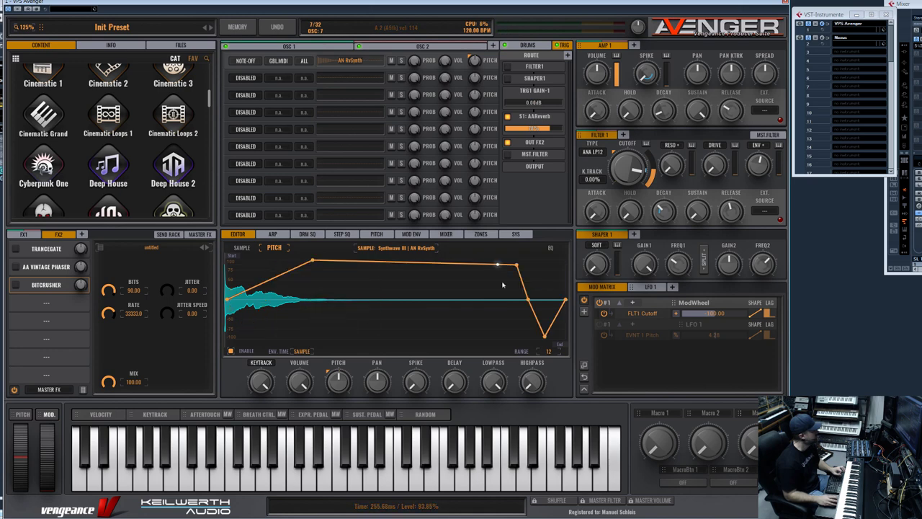
left_click_drag(313, 260, 360, 303)
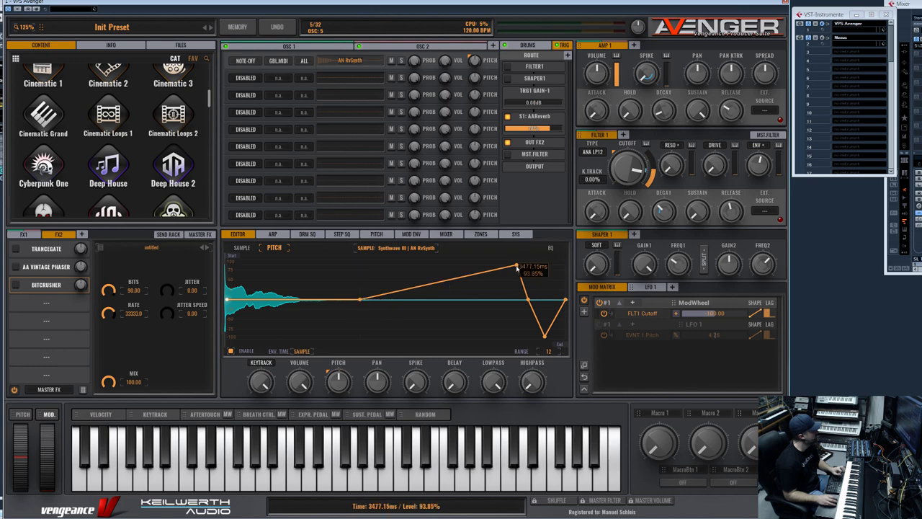
left_click_drag(515, 266, 469, 298)
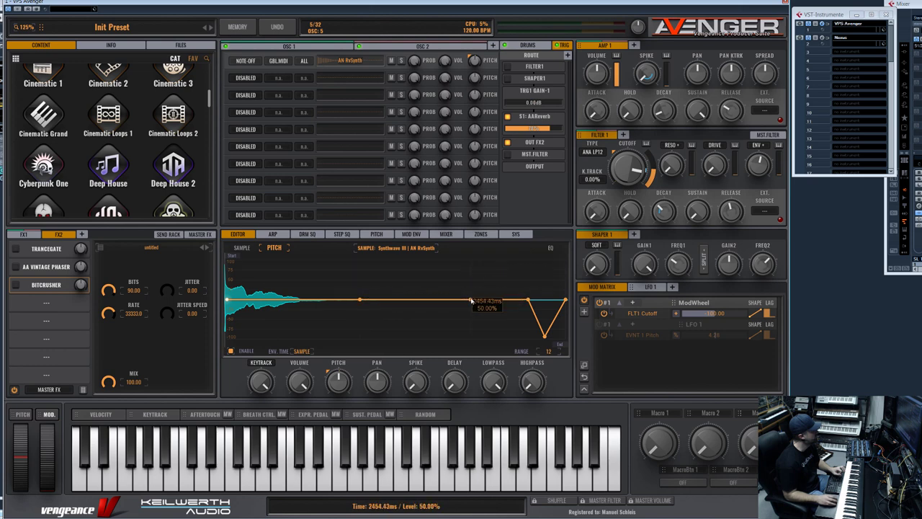
- Delete the bottom pitch point, set spike to about 18%, delay about 300 ms, and adjust pan
right_click(545, 335)
left_click(578, 343)
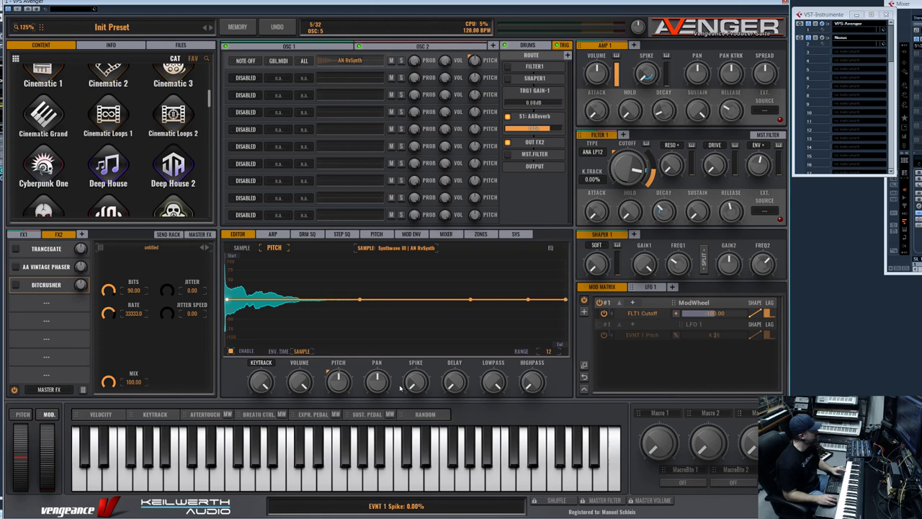
left_click_drag(423, 367, 425, 346)
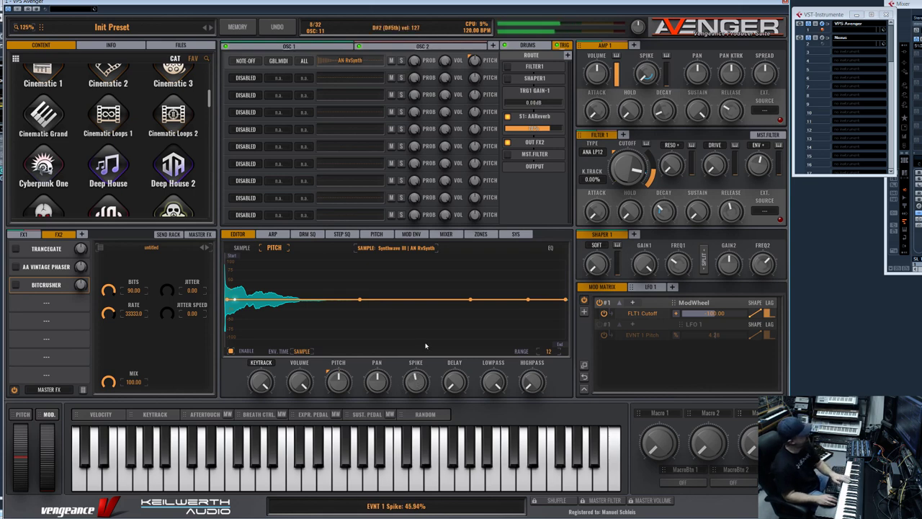
left_click_drag(425, 347, 426, 371)
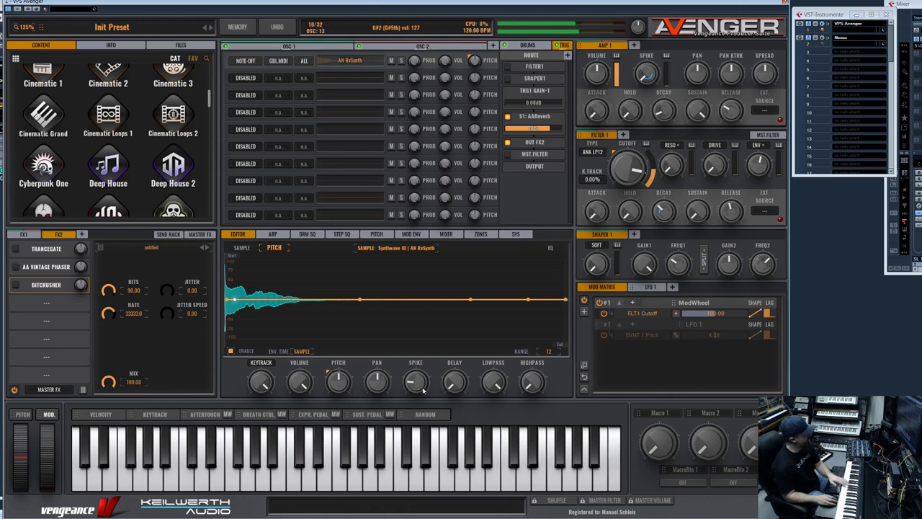
left_click_drag(457, 387, 454, 350)
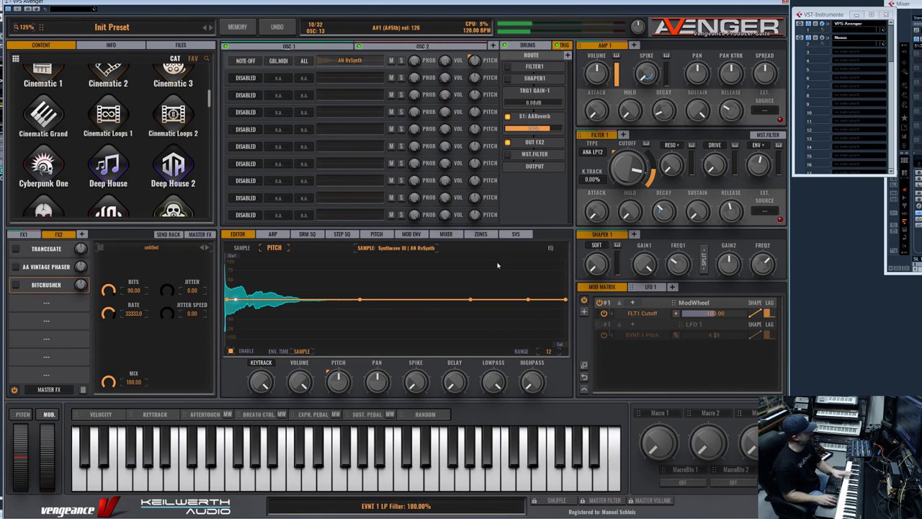
mouse_move(383, 384)
left_mouse_down()
mouse_move(378, 336)
mouse_move(406, 499)
mouse_move(392, 432)
left_mouse_up()
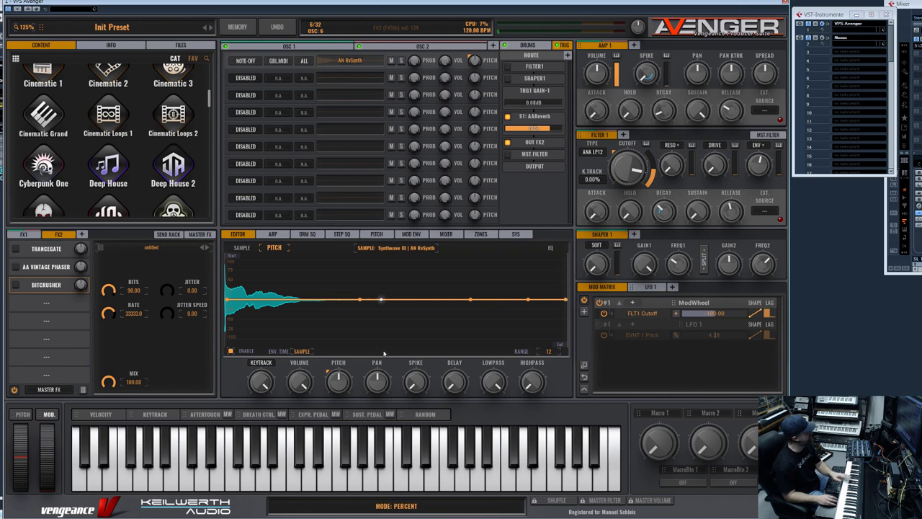
- Load Factory Plucked / Decayed > Bells Hi into the first event slot, replacing AN RvSynth
left_click(350, 60)
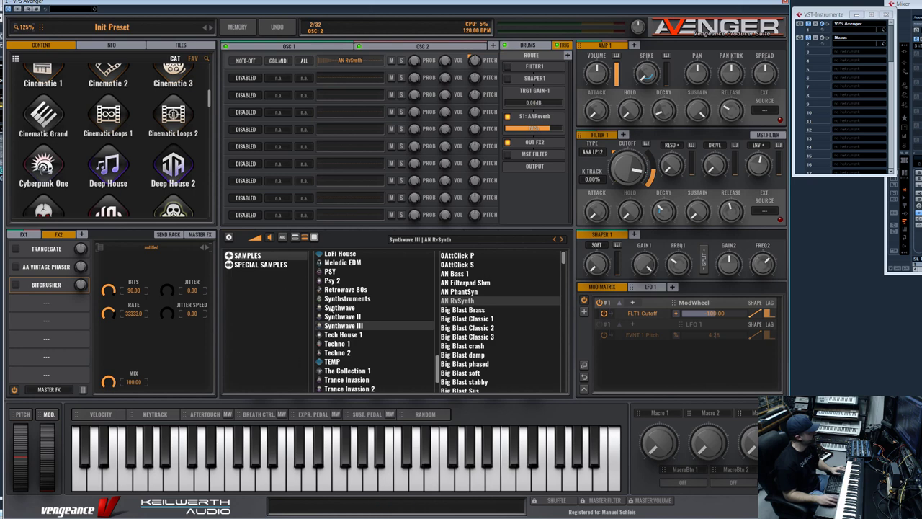
scroll(379, 308, "up", 5)
scroll(379, 309, "up", 5)
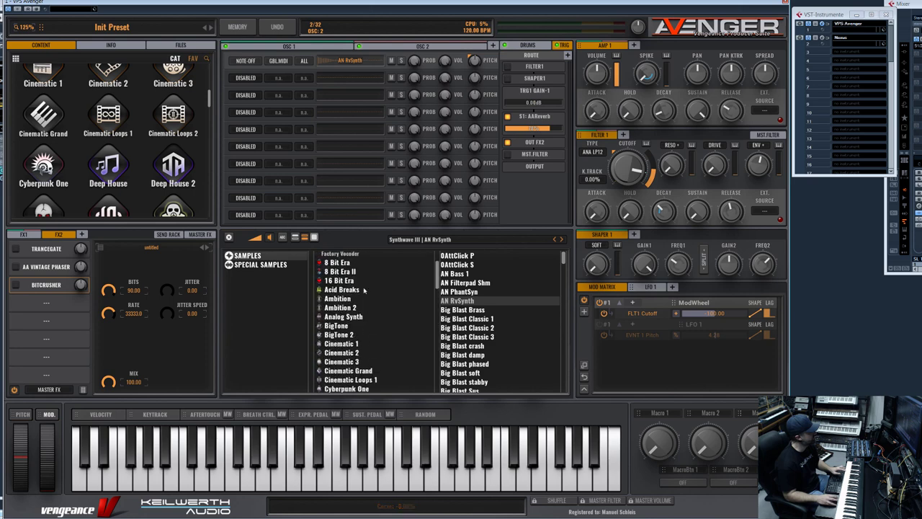
scroll(380, 308, "up", 5)
left_click(363, 309)
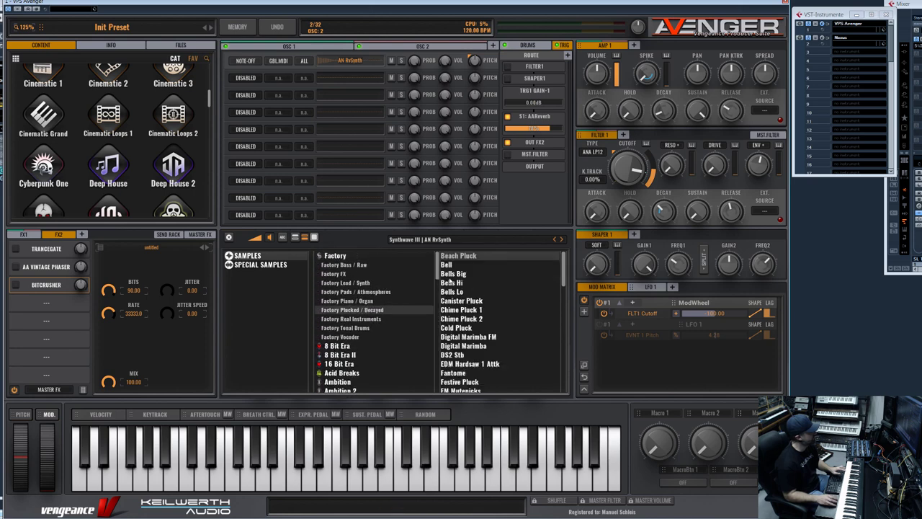
left_click(459, 292)
double_click(459, 283)
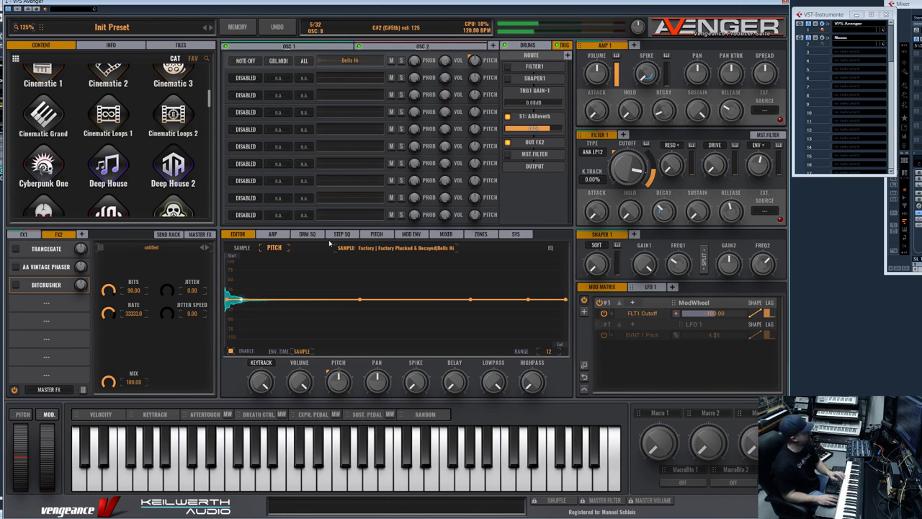
- Set Bells Hi keytrack to 100% in 'KEYTRACK with random sample' mode
left_click(241, 247)
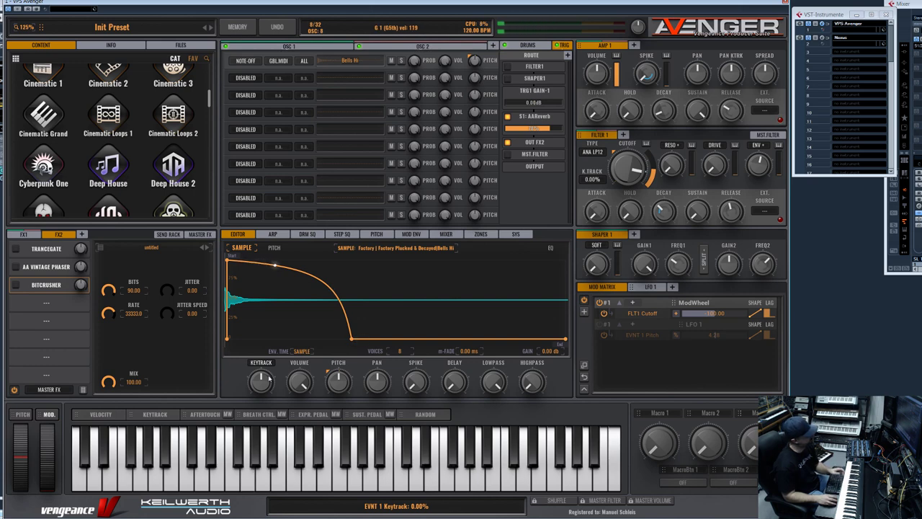
left_click_drag(262, 377, 254, 368)
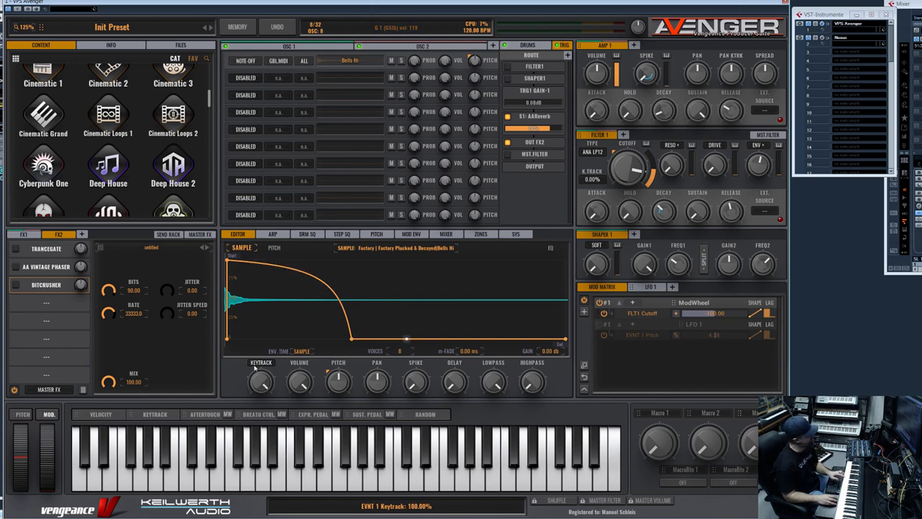
left_click(256, 364)
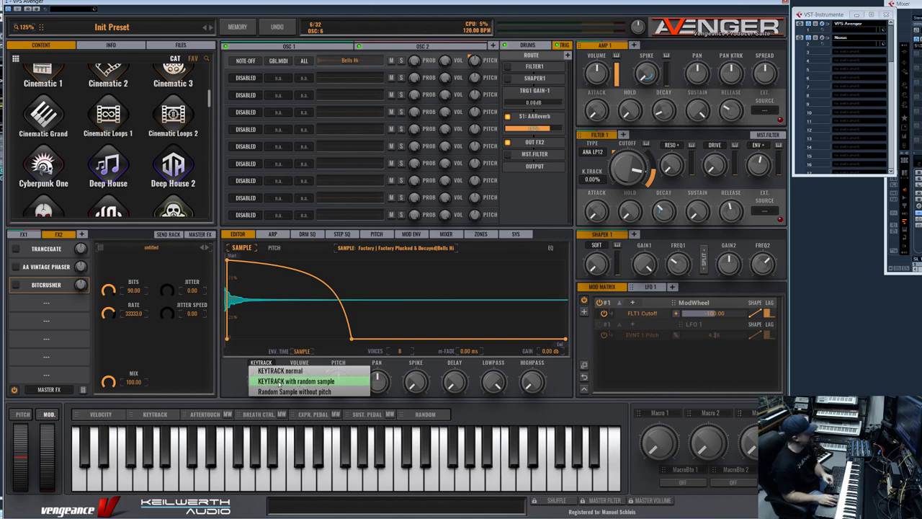
left_click(280, 384)
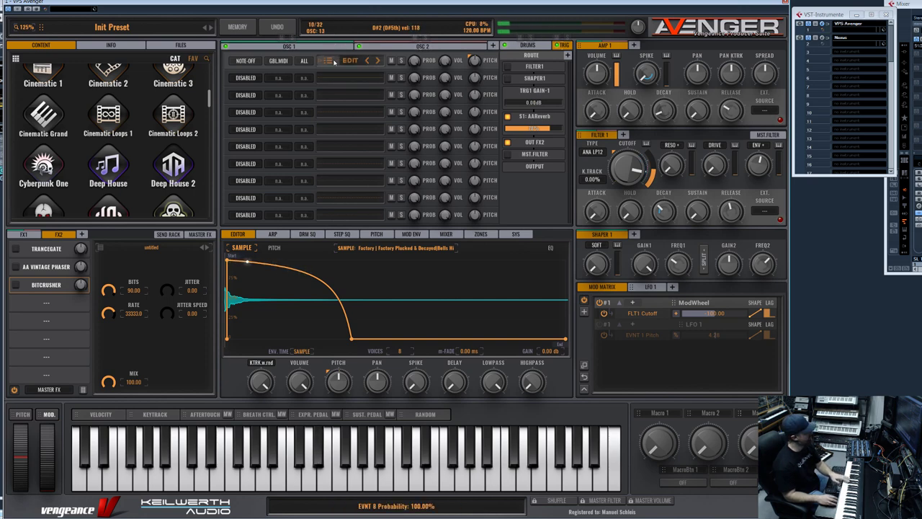
- Switch event 1 to Bells Lo, lower FLT1 cutoff, and choose 'Random Sample without pitch' keytracking
left_click(377, 60)
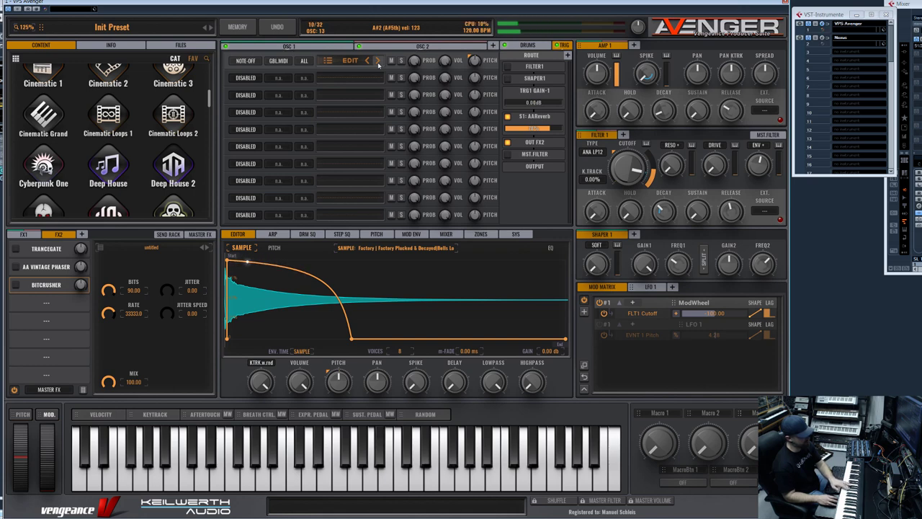
left_click_drag(629, 168, 632, 193)
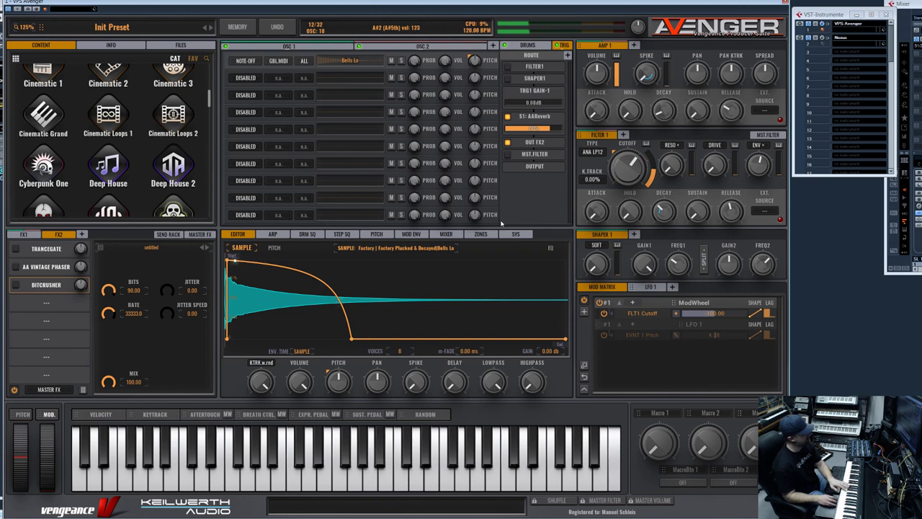
left_click(262, 362)
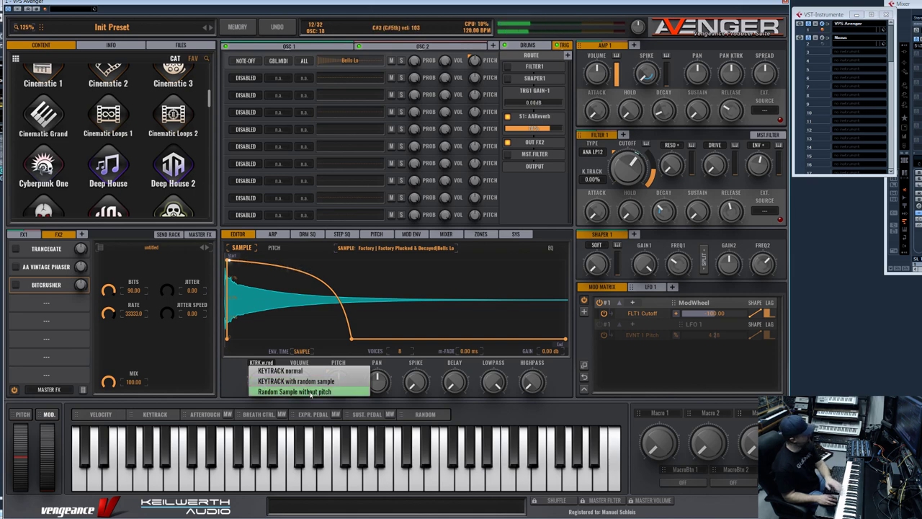
left_click(301, 391)
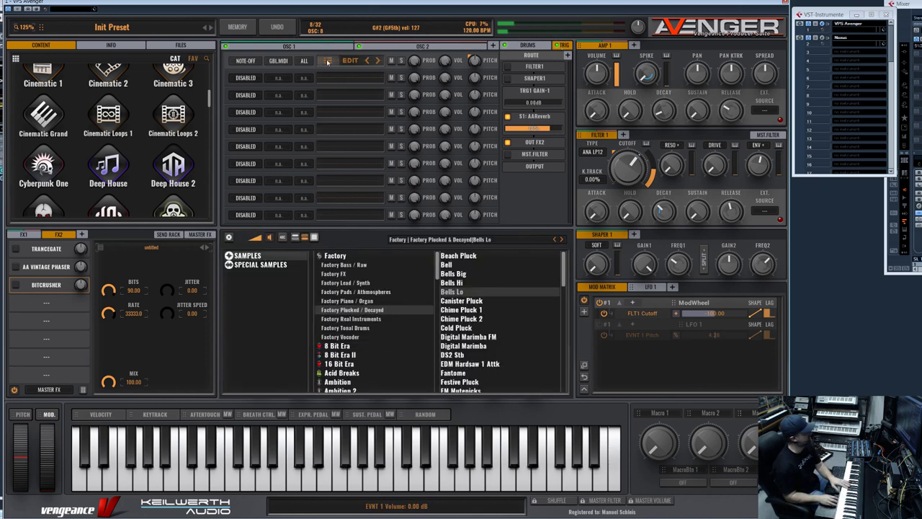
- Load Cinematic Grand > StwayB Rls FF into row 1 from the sample browser
left_click(265, 263)
scroll(376, 331, "down", 5)
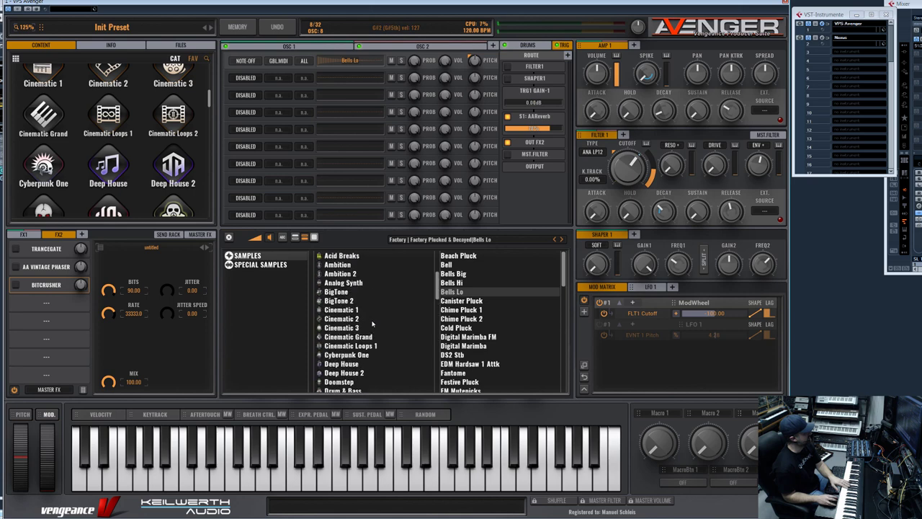
left_click(387, 360)
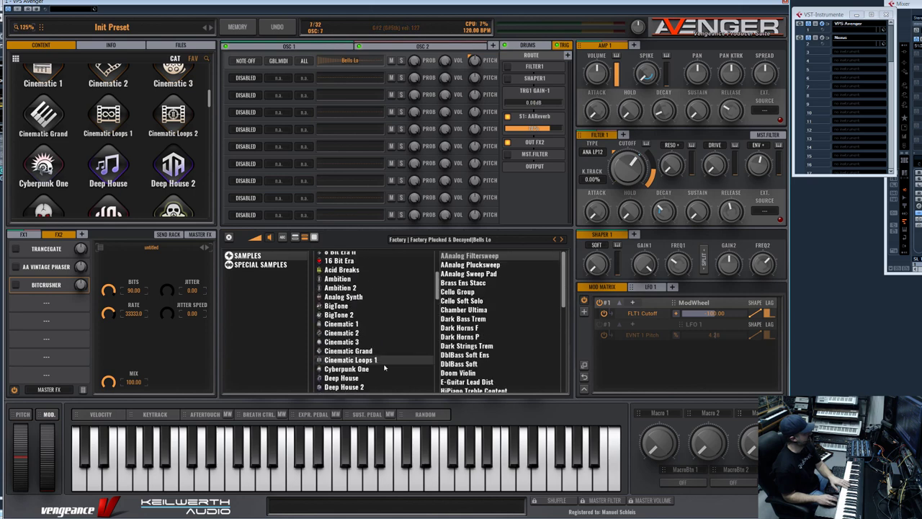
left_click(369, 351)
scroll(516, 324, "down", 3)
scroll(515, 324, "down", 5)
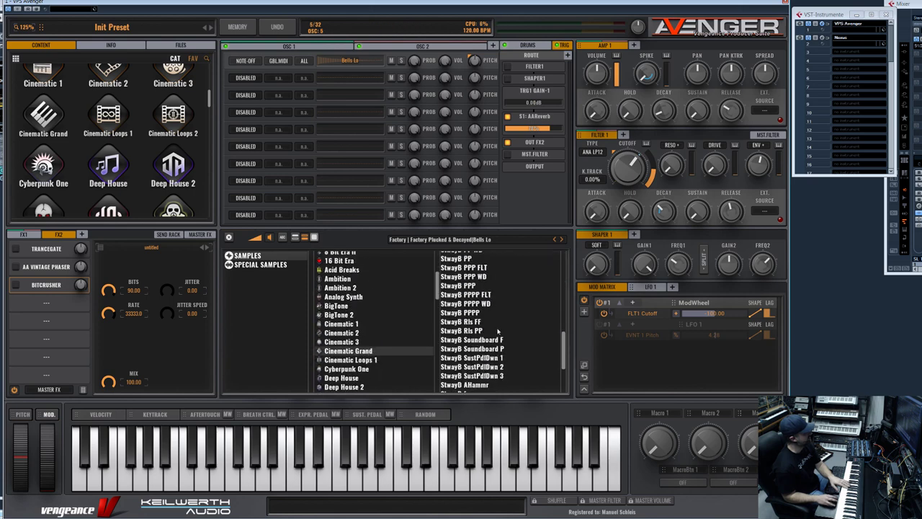
scroll(515, 324, "down", 5)
scroll(515, 324, "down", 3)
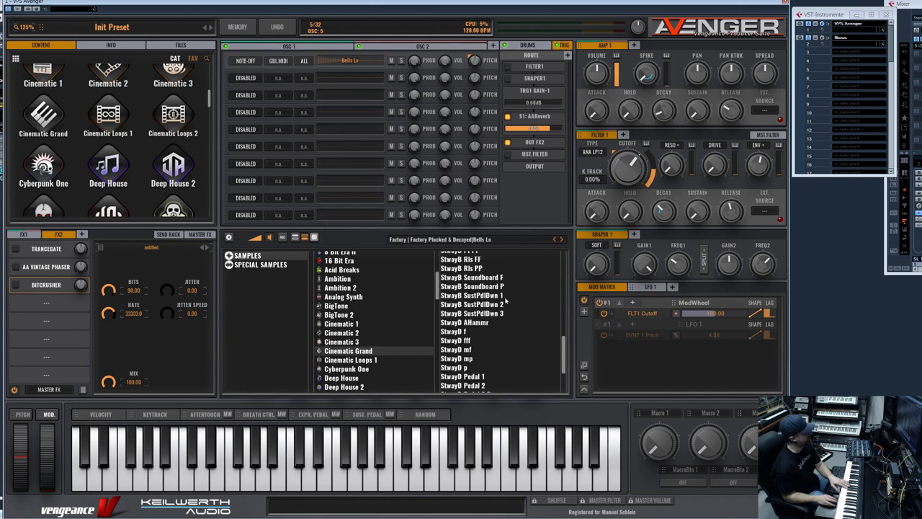
scroll(515, 328, "down", 2)
scroll(504, 321, "up", 4)
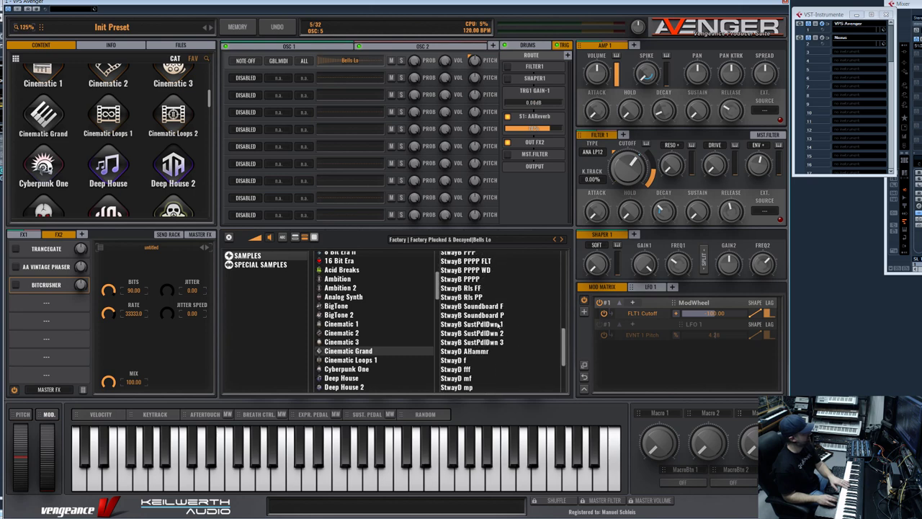
scroll(490, 310, "up", 1)
left_click(479, 302)
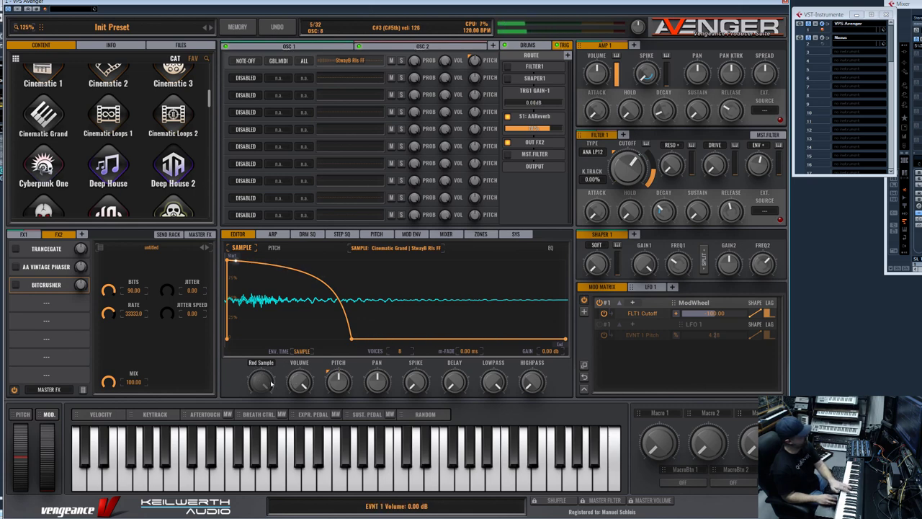
- Set row 1's Rnd Sample mode to 'KEYTRACK with random sample'
left_click(271, 384)
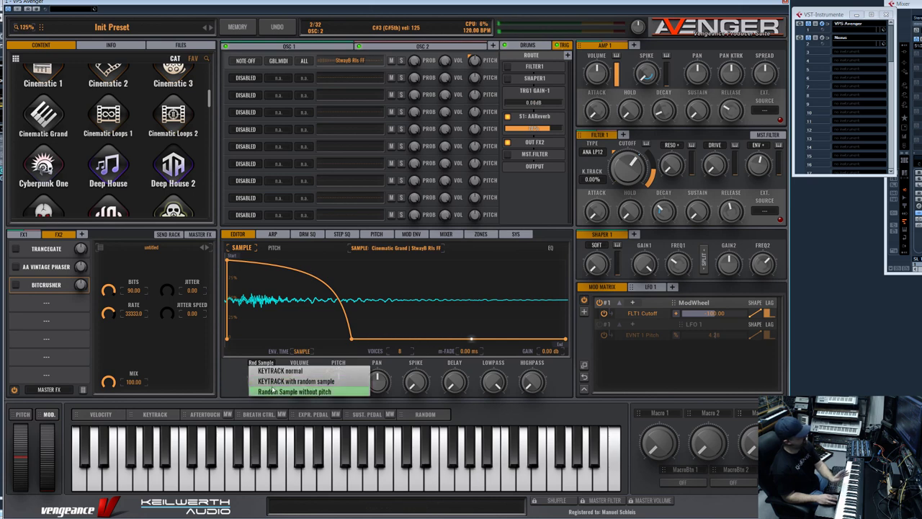
left_click(304, 382)
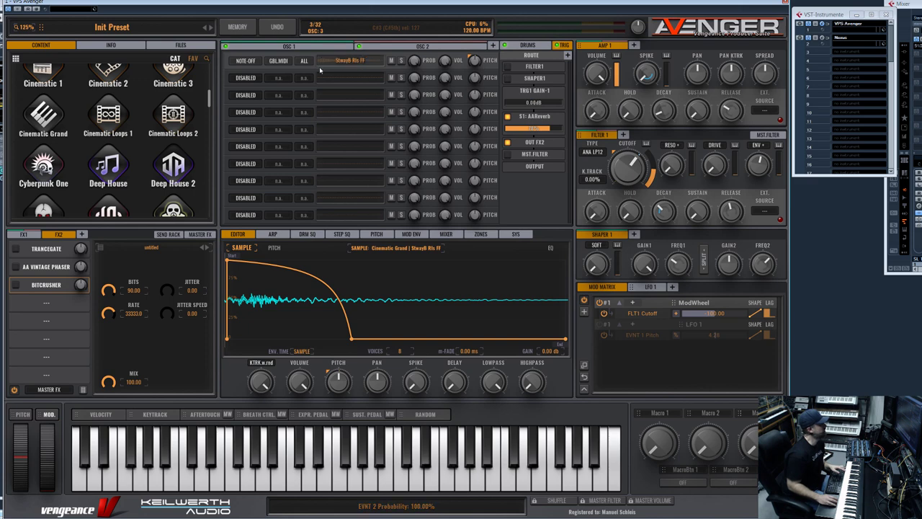
- Change row 1's trigger from NOTE-OFF to MIDI-CC on CC64 (Sustain Pedal)
left_click(244, 61)
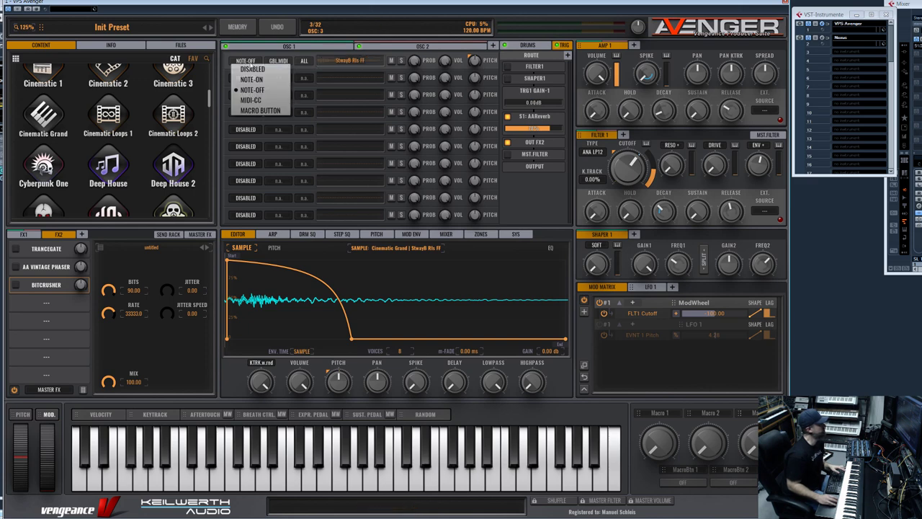
left_click(270, 102)
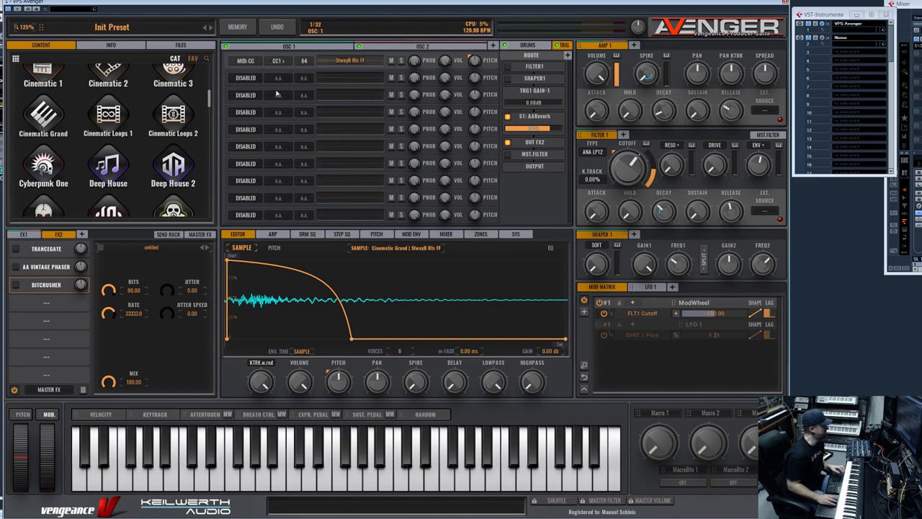
left_click(283, 61)
scroll(363, 280, "down", 2)
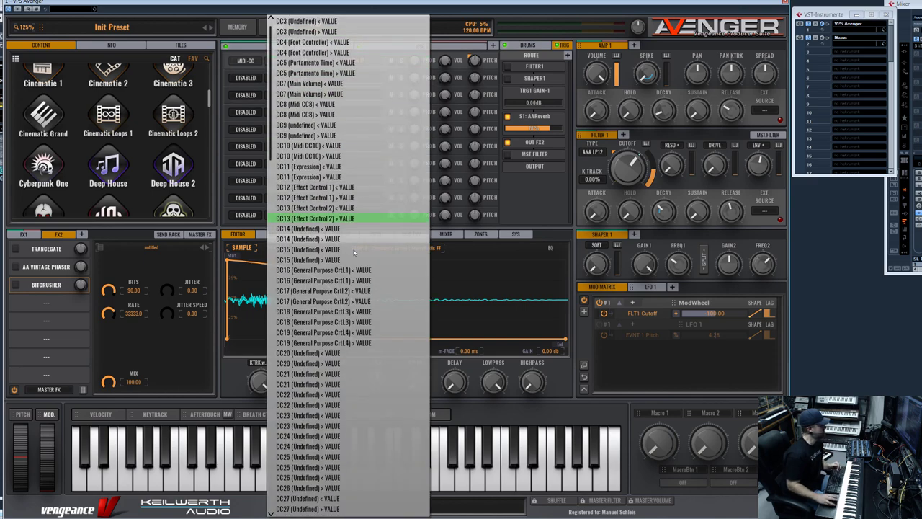
scroll(363, 281, "down", 3)
scroll(363, 280, "down", 5)
scroll(366, 252, "down", 5)
scroll(369, 296, "down", 5)
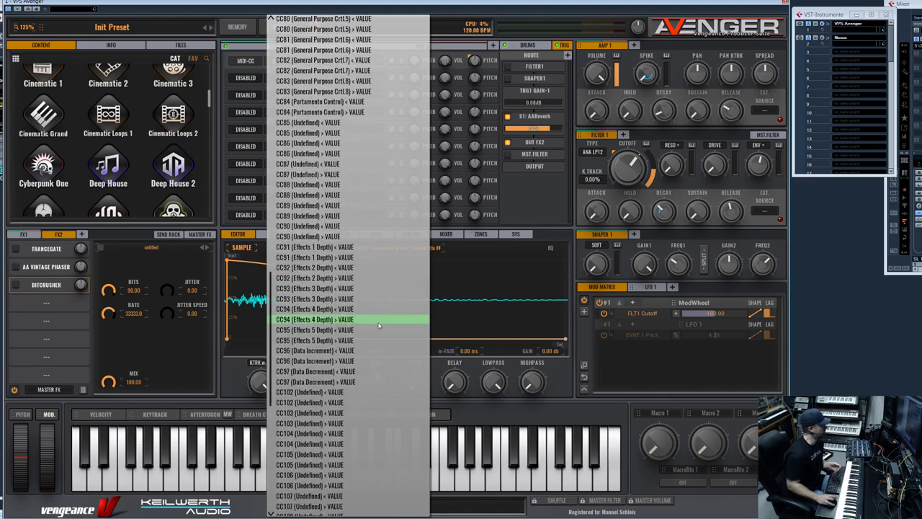
scroll(373, 320, "down", 5)
scroll(376, 354, "up", 5)
scroll(376, 383, "up", 5)
scroll(376, 401, "up", 5)
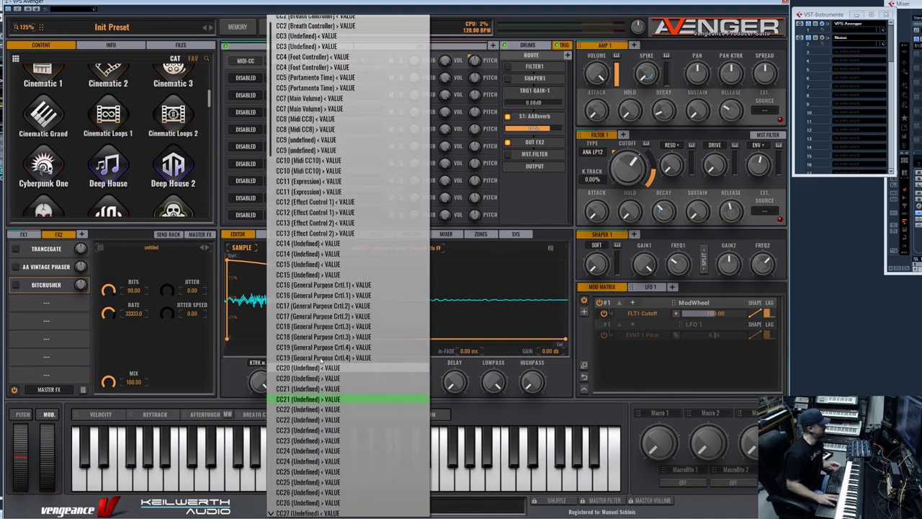
scroll(376, 401, "up", 5)
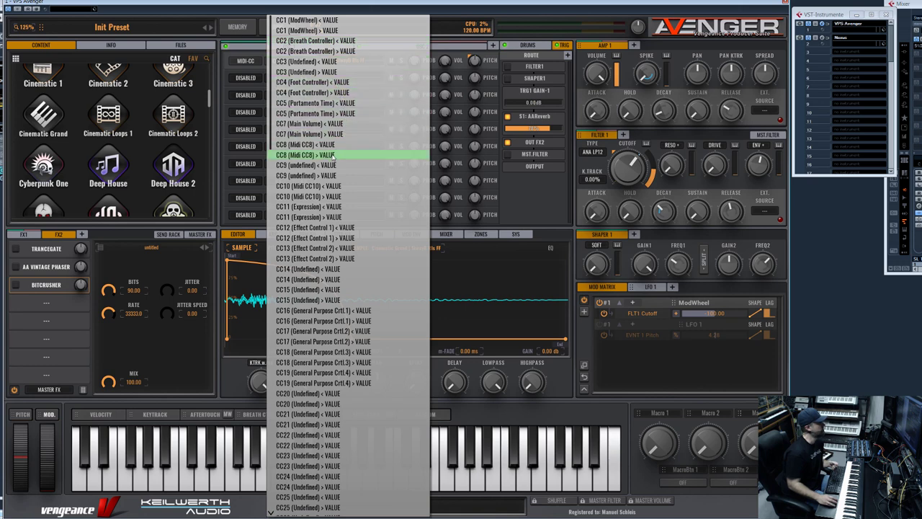
scroll(360, 260, "down", 4)
scroll(367, 266, "down", 3)
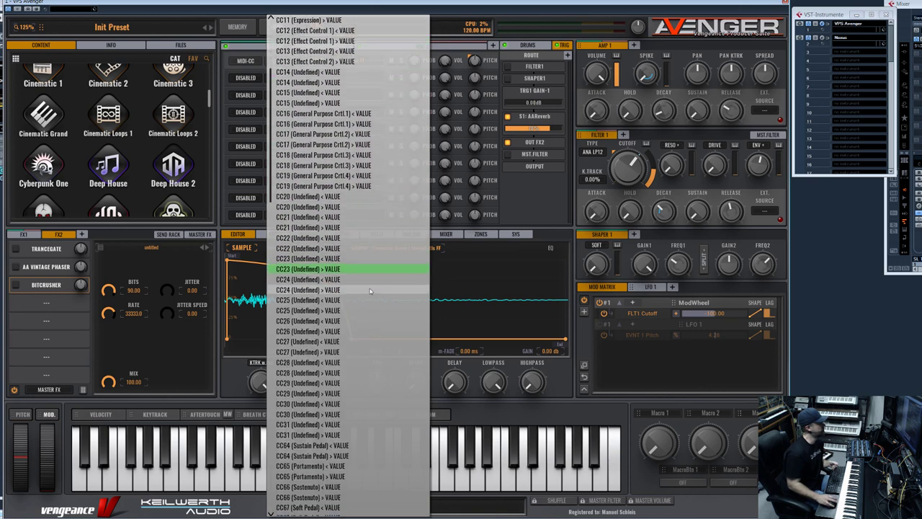
scroll(388, 324, "down", 2)
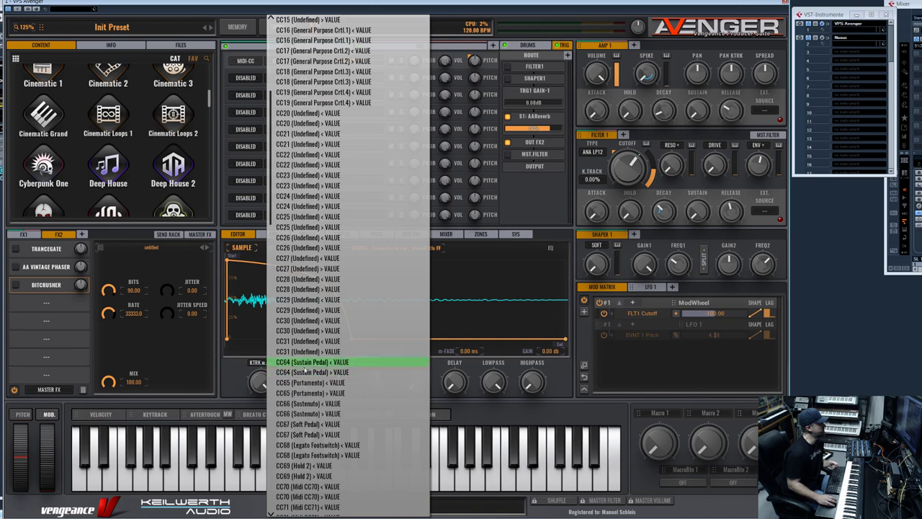
left_click(340, 363)
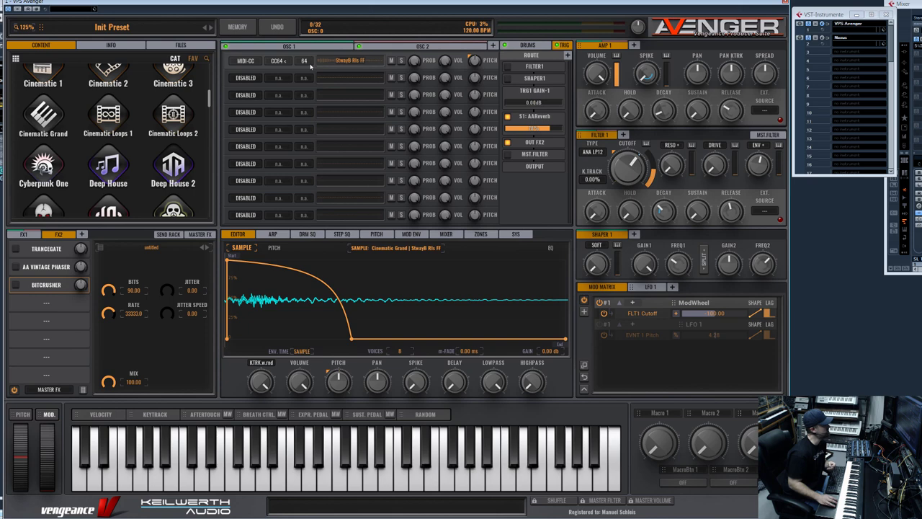
mouse_move(349, 61)
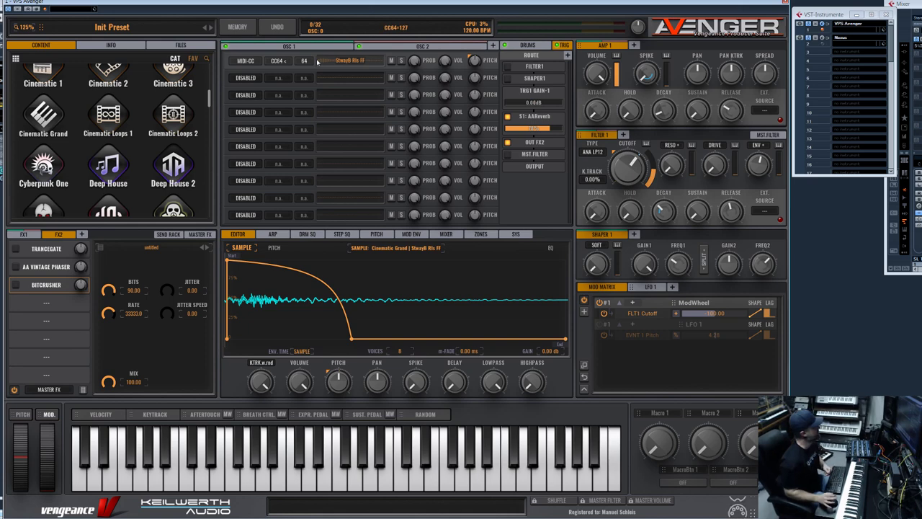
- Make the CC64 trigger fire when the pedal value rises above 64
left_click(279, 62)
scroll(338, 330, "down", 3)
scroll(342, 353, "down", 3)
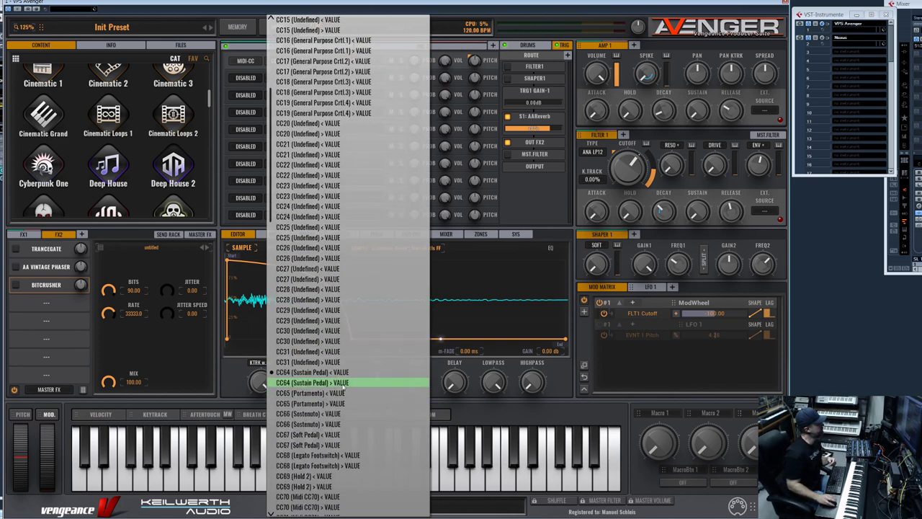
left_click(328, 383)
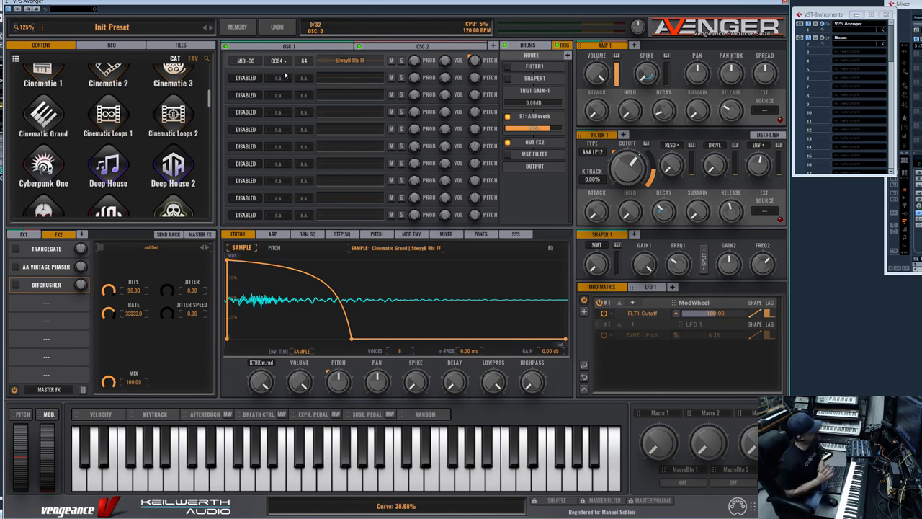
- Return row 1 to normal keytracking, boost it to 7 dB gain and bend its envelope curve
left_click(258, 363)
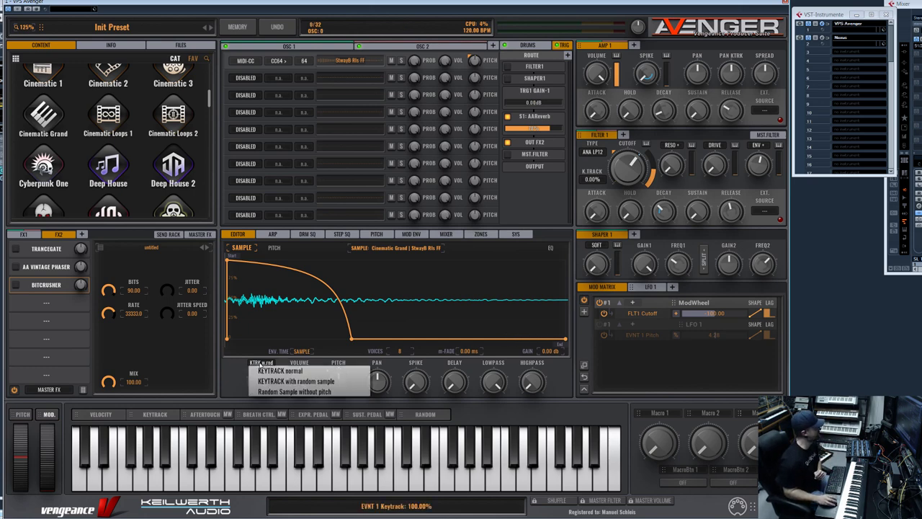
left_click(285, 371)
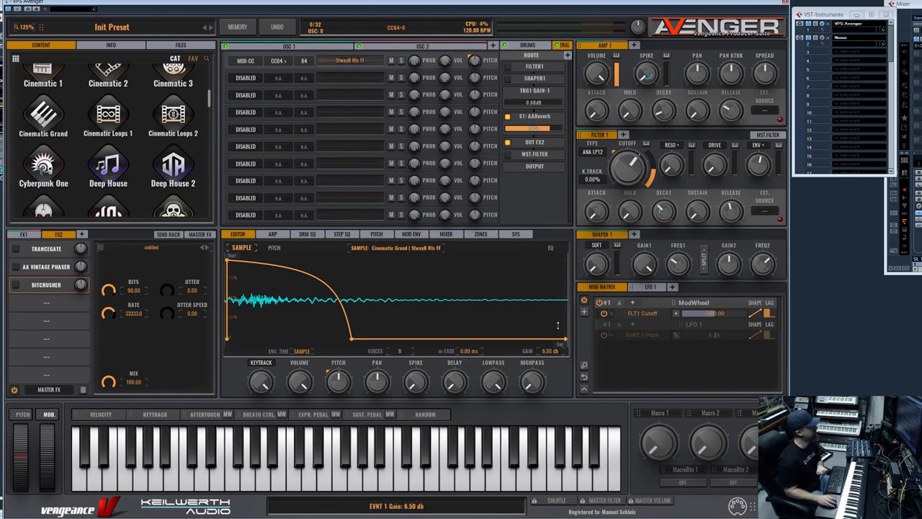
left_click_drag(556, 325, 557, 346)
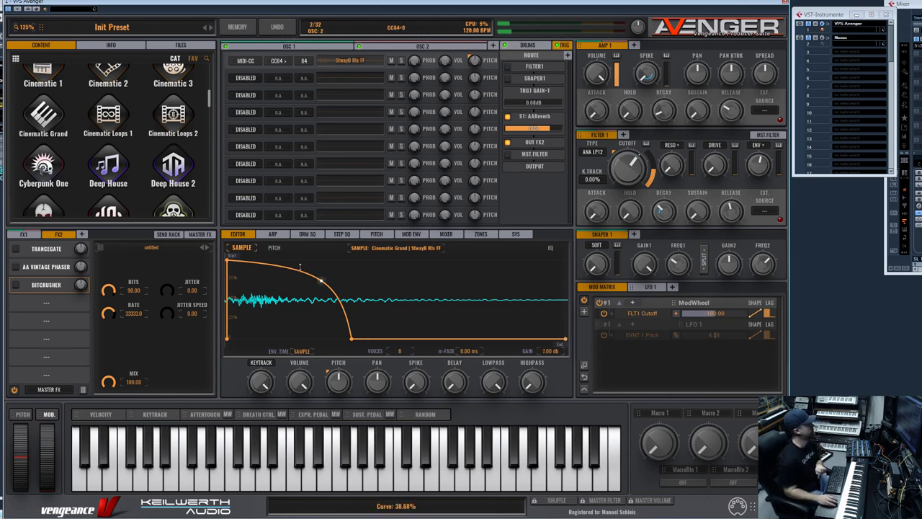
mouse_move(300, 267)
left_mouse_down()
mouse_move(311, 303)
mouse_move(310, 289)
left_mouse_up()
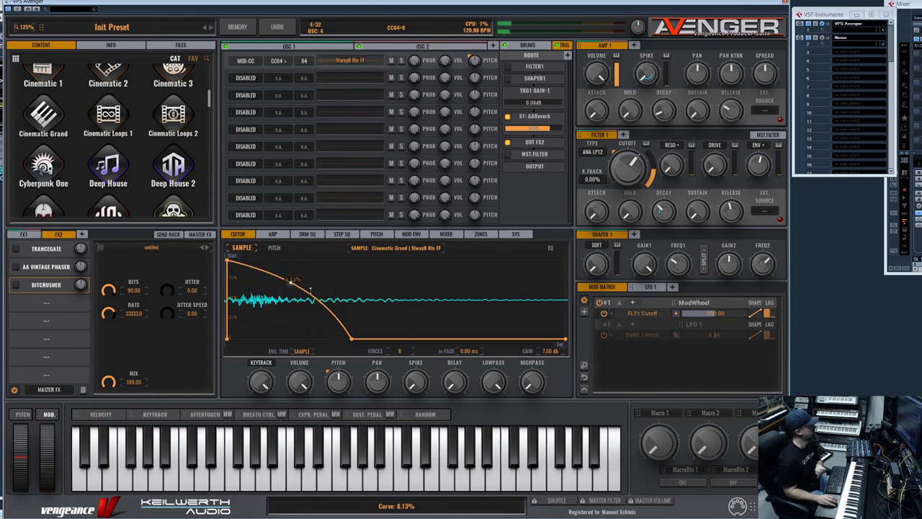
- Set row 2's trigger to MIDI controller CC64, the sustain pedal
left_click(248, 79)
left_click(257, 114)
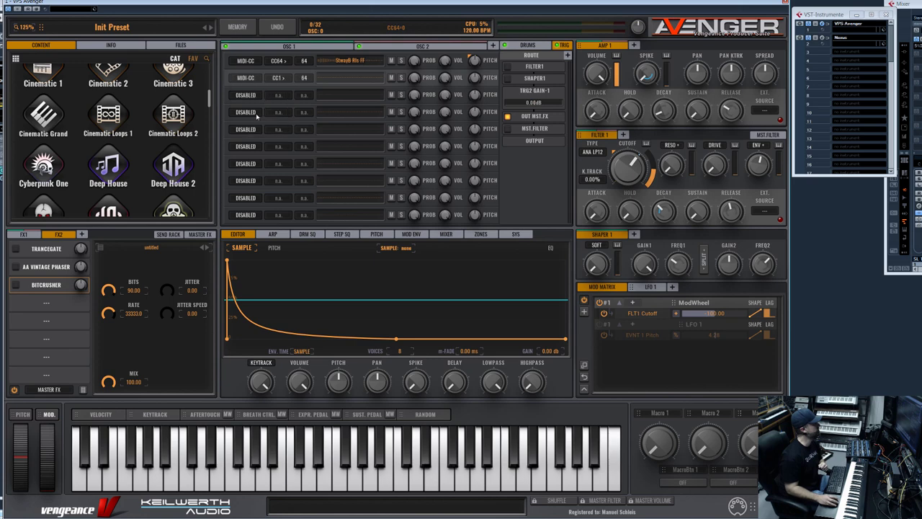
left_click(278, 78)
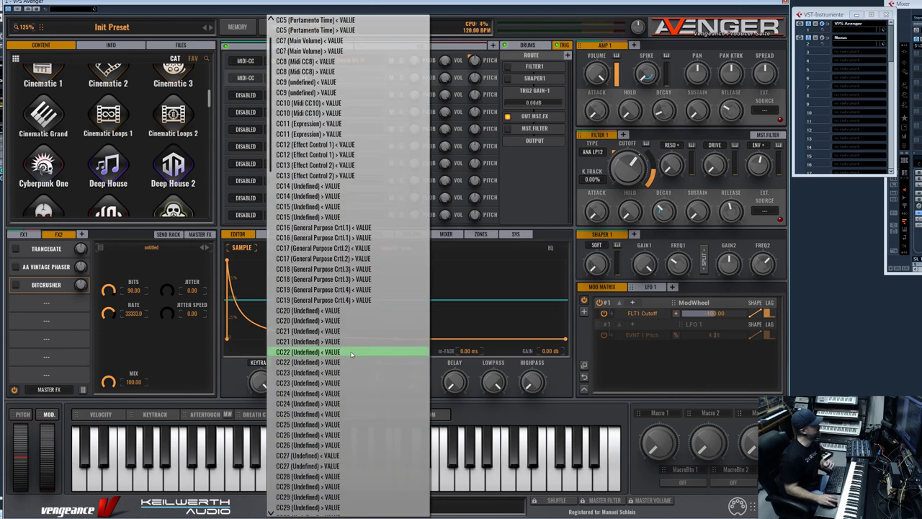
scroll(353, 351, "down", 3)
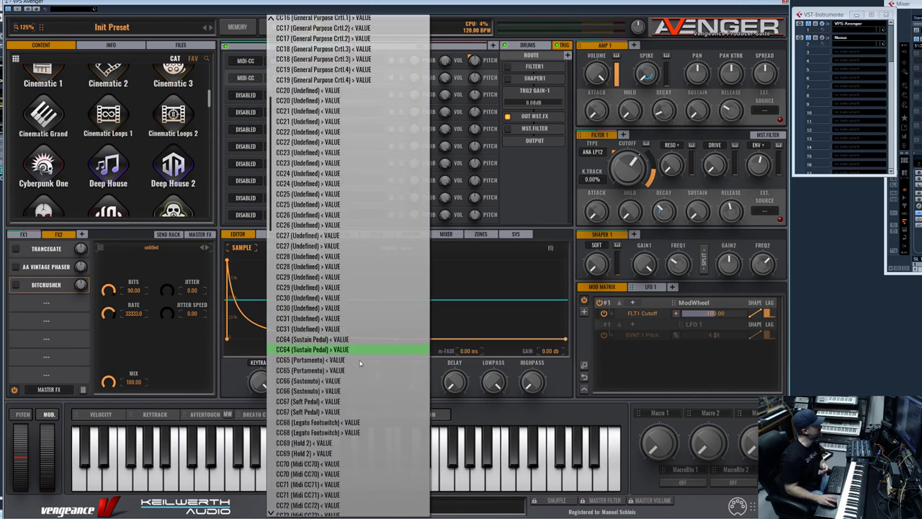
scroll(351, 360, "down", 3)
scroll(350, 389, "down", 2)
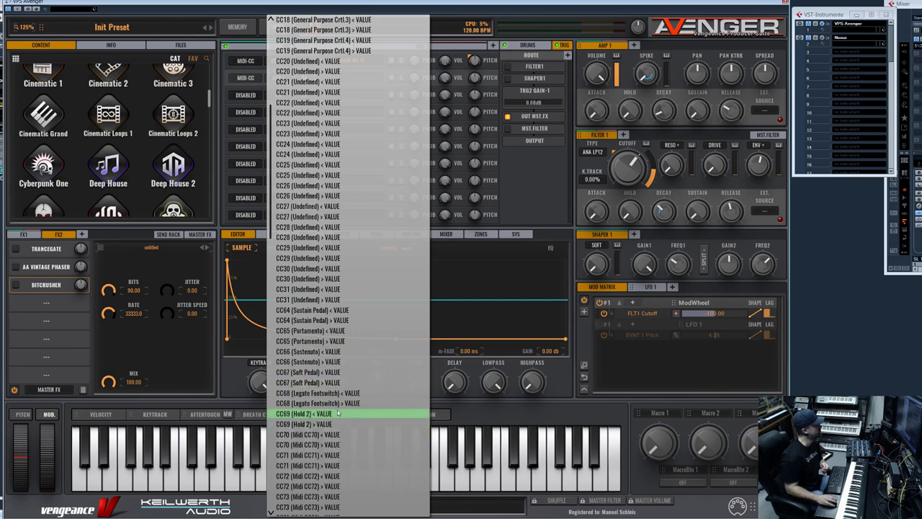
left_click(337, 311)
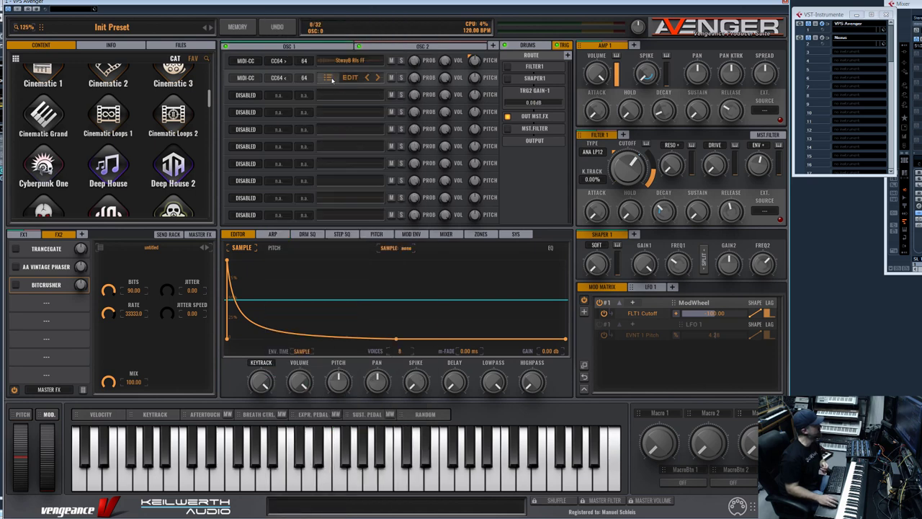
- Load the StwayB Rls PP sample into row 2, then switch row 2's trigger to DISABLED
left_click(349, 77)
double_click(481, 311)
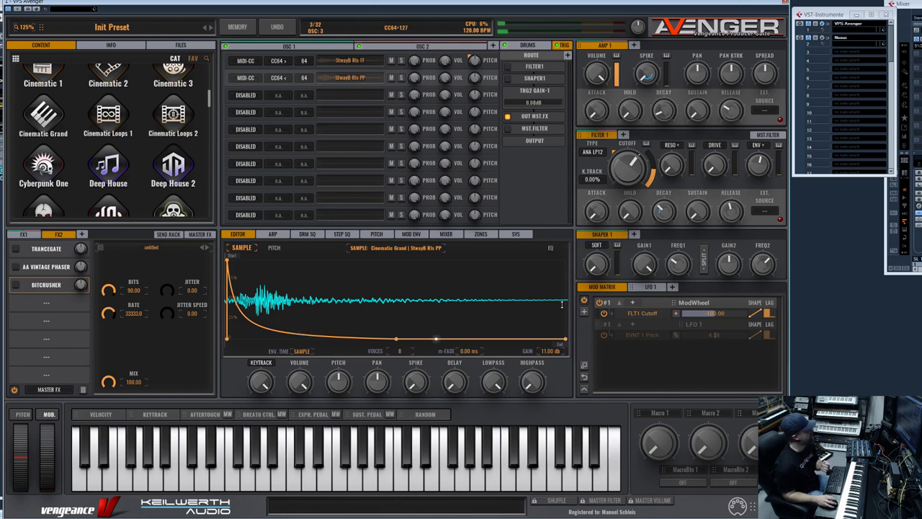
left_click(352, 78)
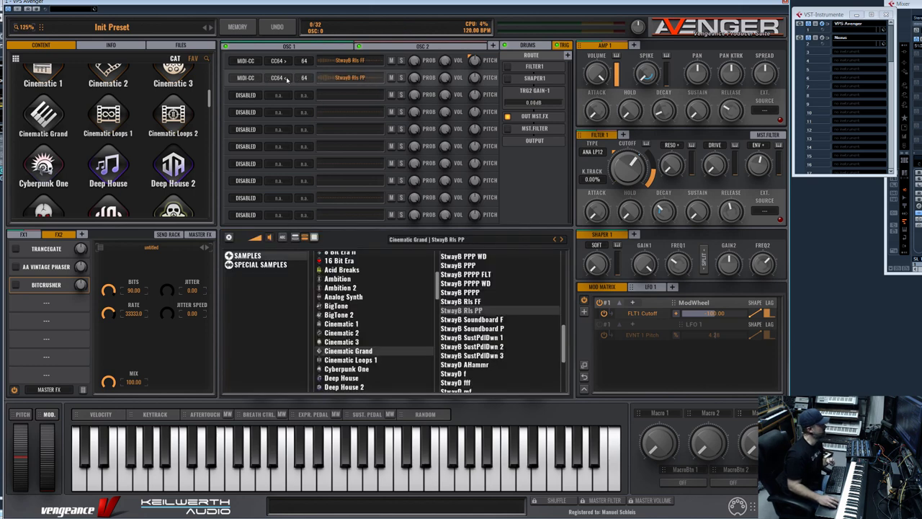
left_click(252, 79)
left_click(261, 87)
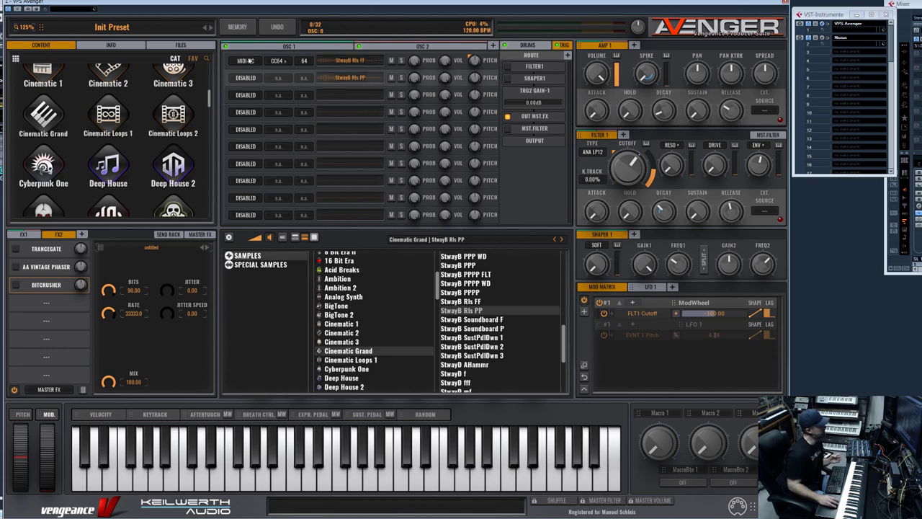
- Set row 1's trigger to MIDI-CC with CC64 (Sustain Pedal) > VALUE
left_click(247, 60)
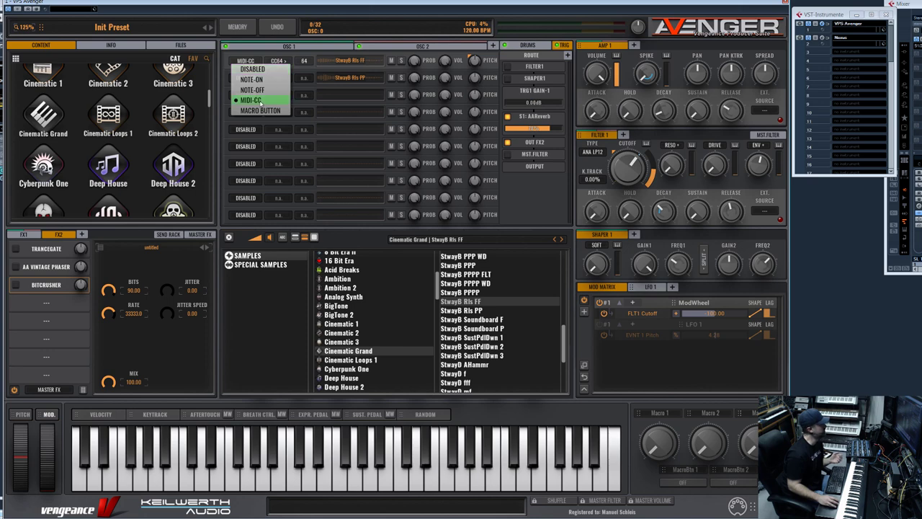
left_click(260, 101)
left_click(281, 61)
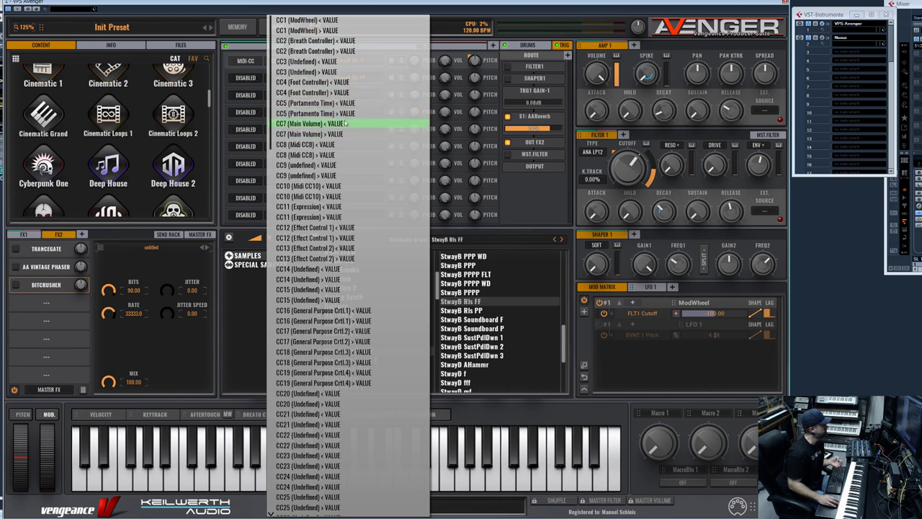
scroll(348, 216, "down", 3)
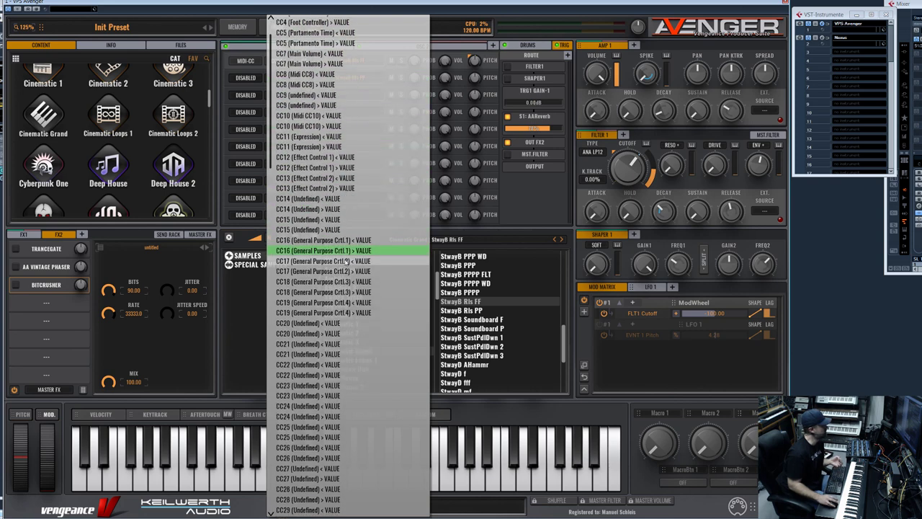
scroll(350, 237, "down", 5)
scroll(353, 263, "down", 5)
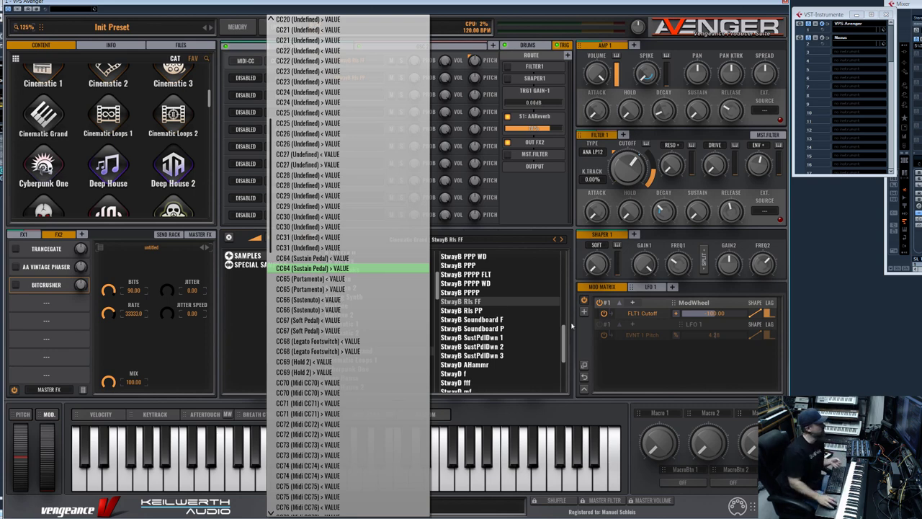
left_click(567, 250)
- Make row 1 a MACRO BUTTON trigger that fires on switch-on
left_click(249, 61)
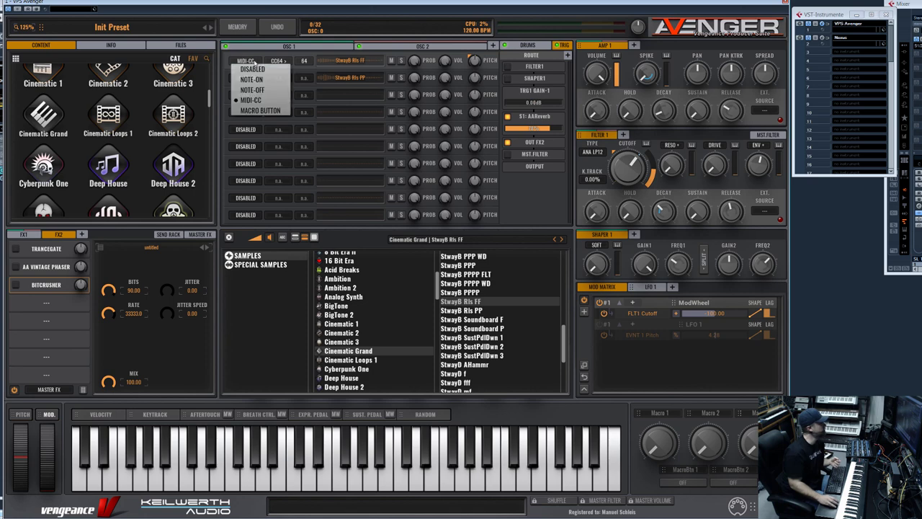
left_click(263, 112)
left_click(306, 61)
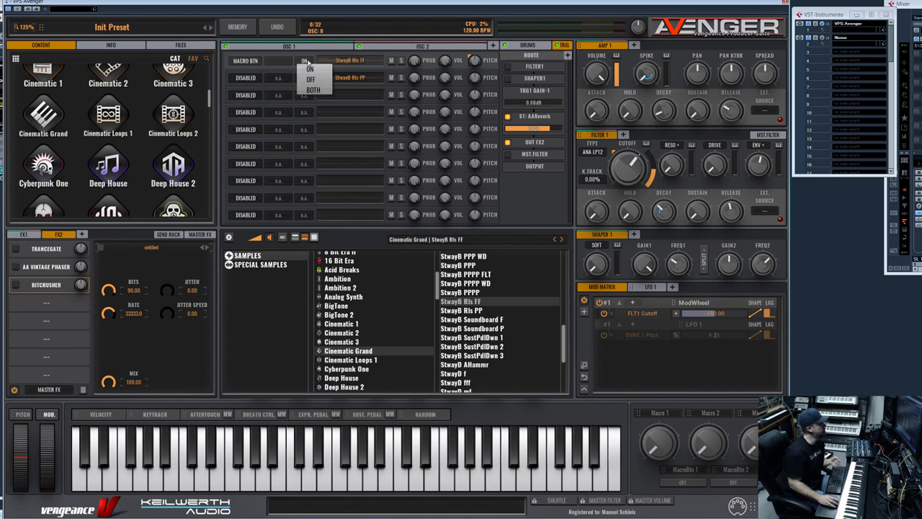
left_click(310, 69)
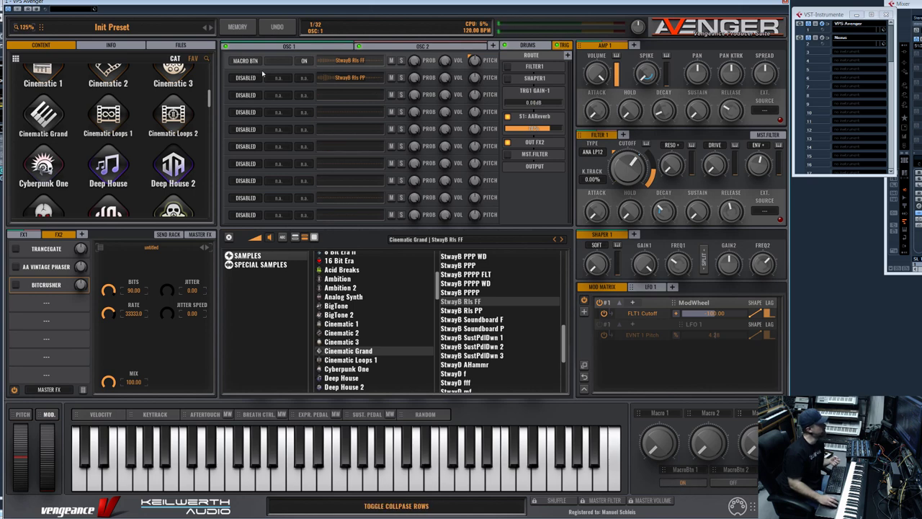
- Assign both rows to BTN 1, with row 2 as a macro button trigger firing on OFF
left_click(242, 78)
left_click(260, 130)
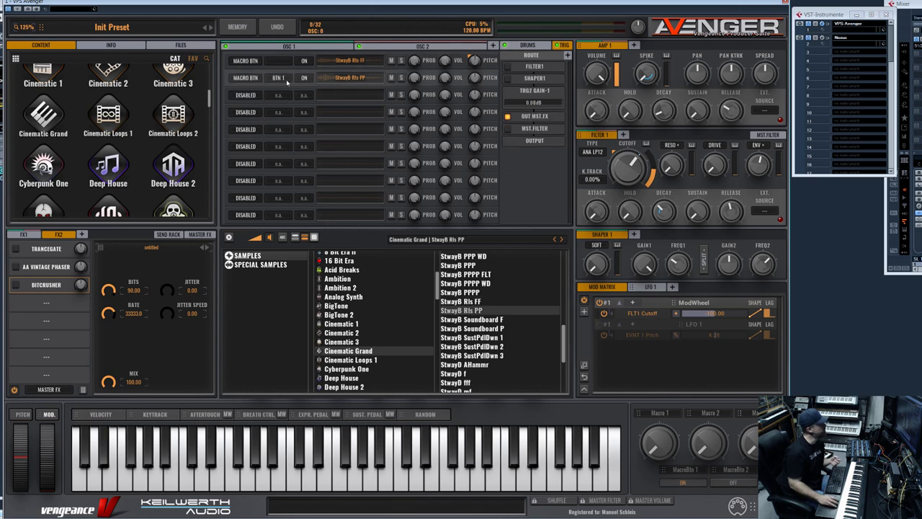
left_click(285, 80)
left_click(299, 96)
left_click(286, 65)
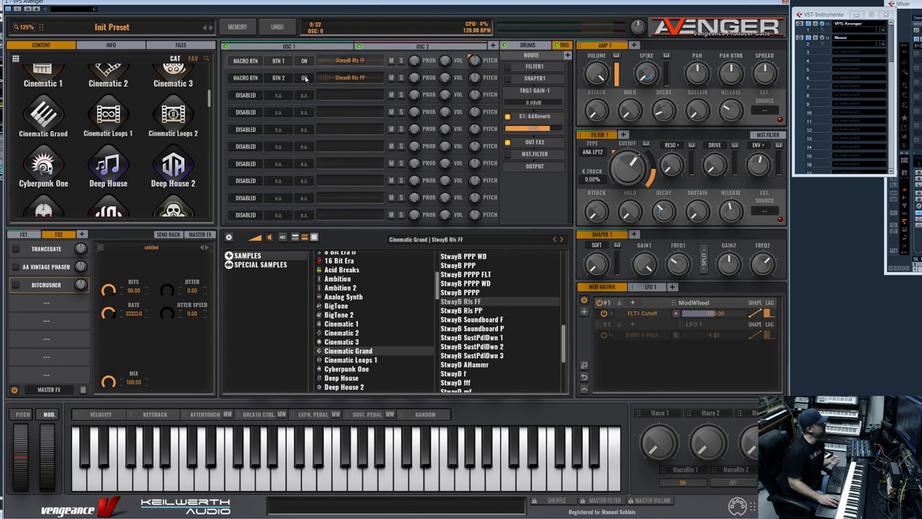
left_click(278, 78)
left_click(310, 86)
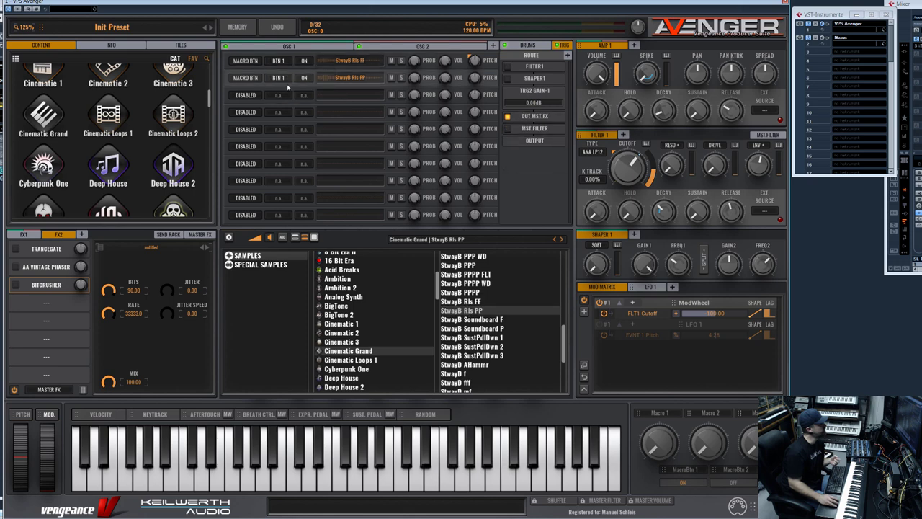
left_click(310, 96)
- Toggle MacroBtn 1 on and off repeatedly to audition both samples
left_click(674, 481)
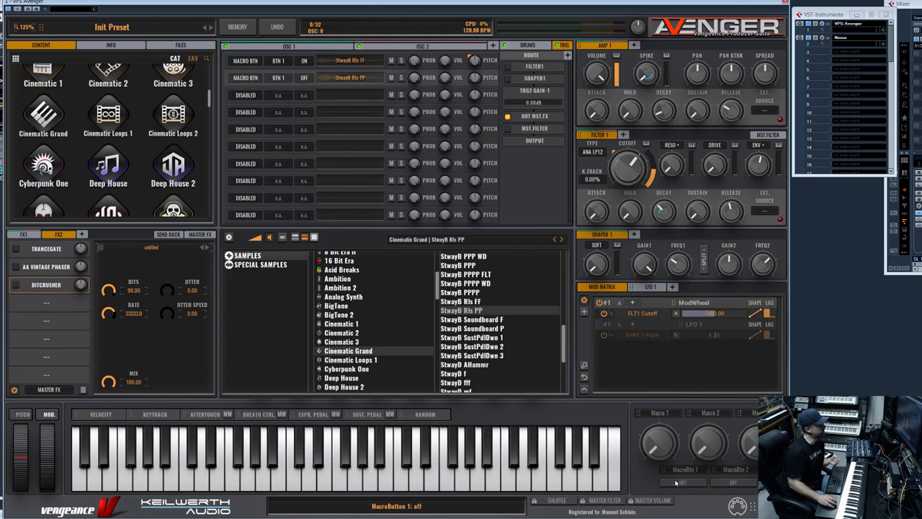
left_click(676, 481)
left_click(675, 481)
left_click(676, 481)
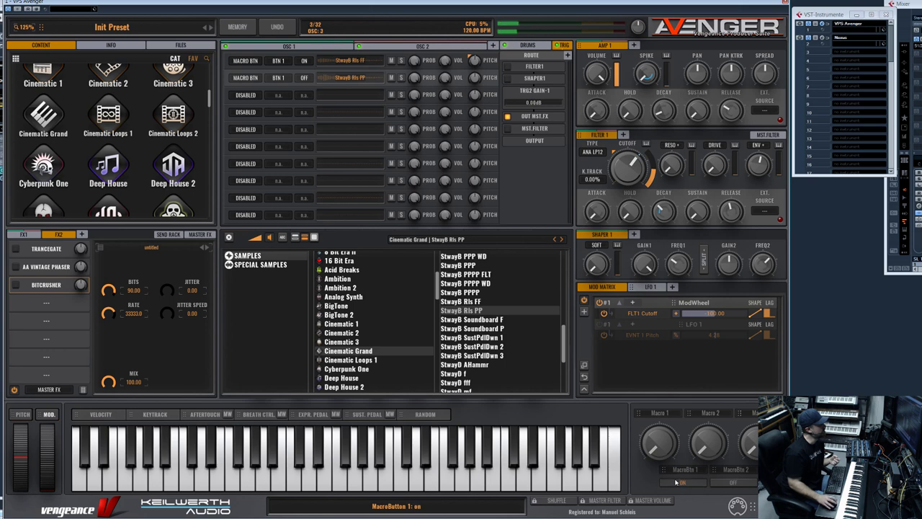
left_click(674, 480)
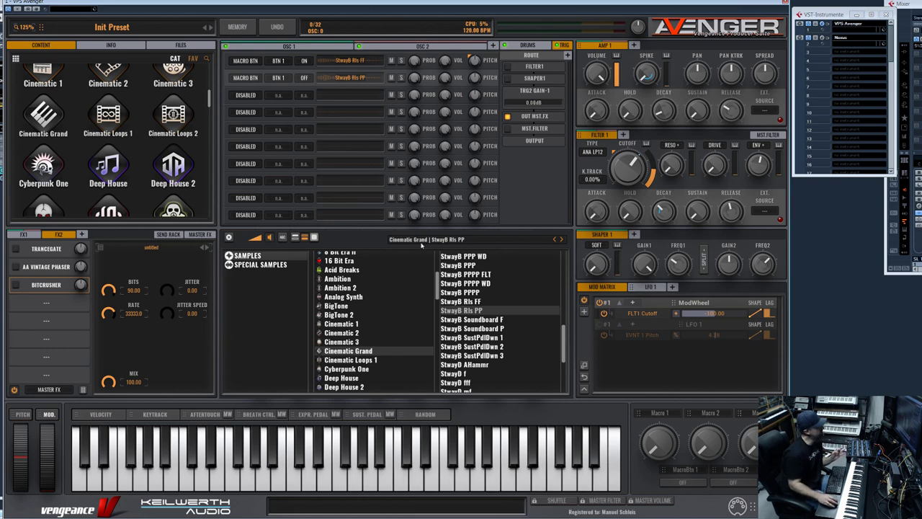
- Reinitialize the patch via MEMORY > Initialize and confirm with Yes
left_click(237, 26)
left_click(245, 77)
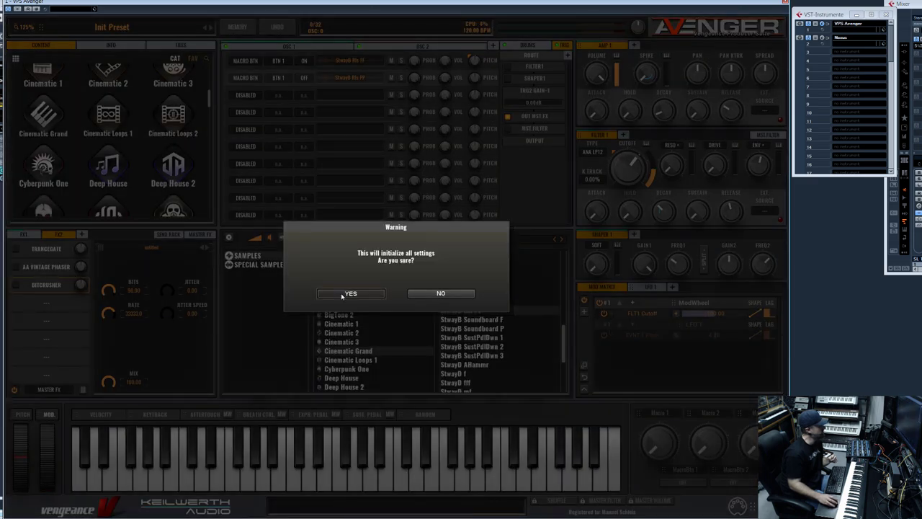
left_click(364, 295)
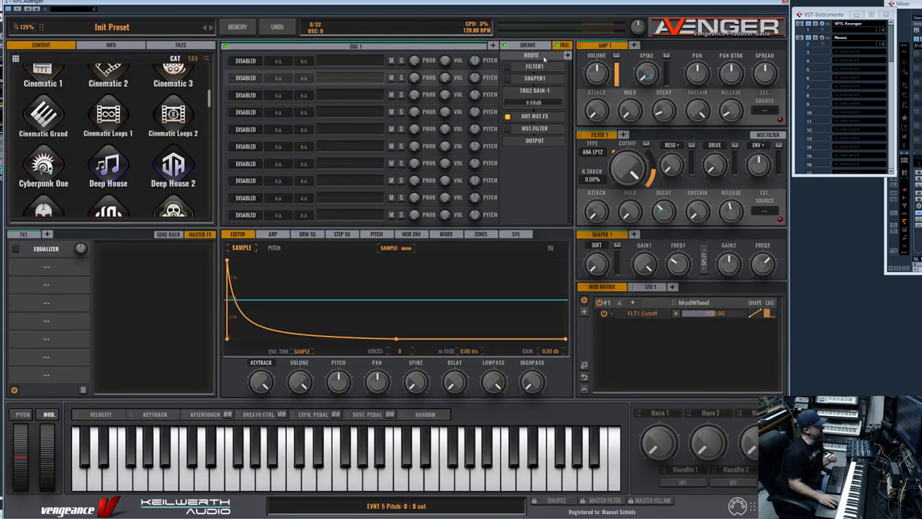
- Set the trigger type of rows 1, 2 and 3 to NOTE-ON
left_click(245, 61)
left_click(245, 77)
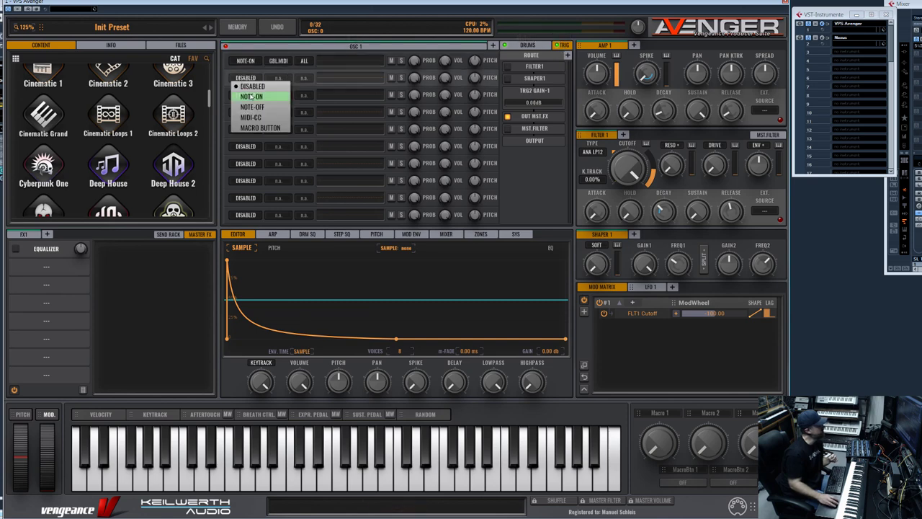
left_click(245, 94)
left_click(245, 112)
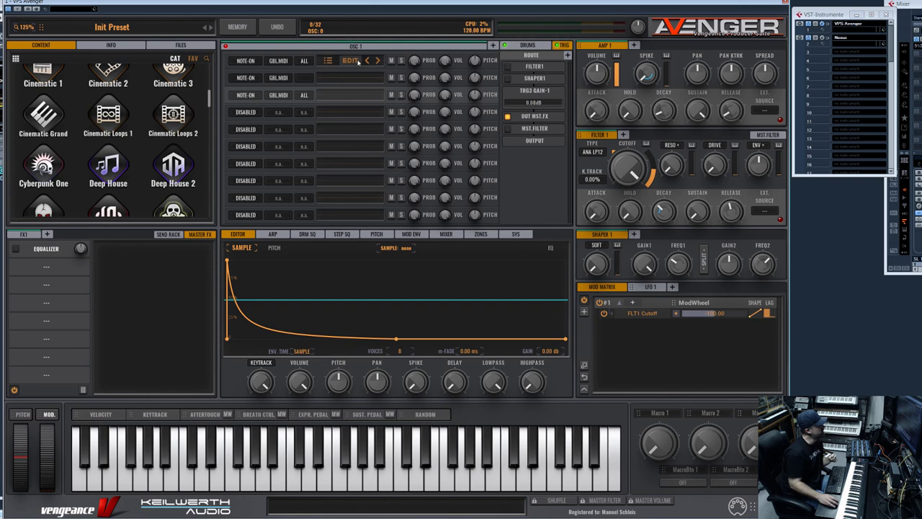
- Load Syn Marimba from Factory Plucked / Decayed into row 1
left_click(243, 247)
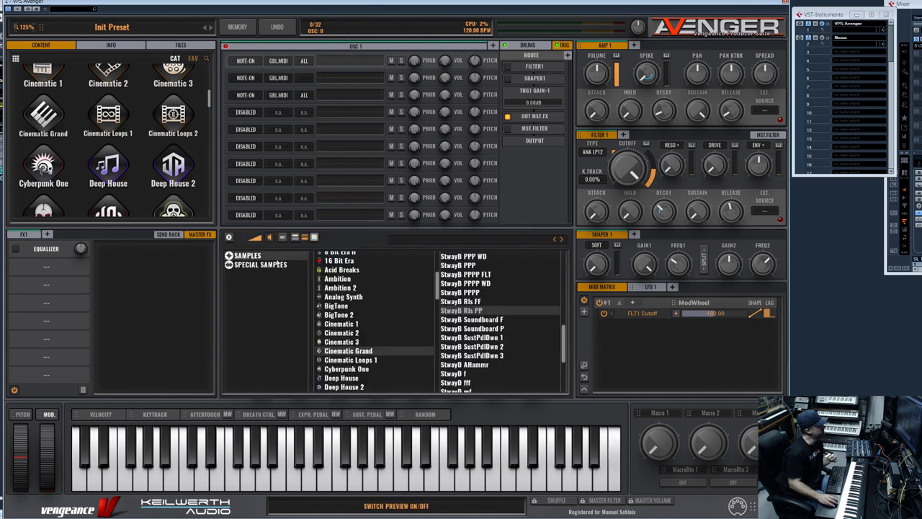
scroll(360, 317, "up", 4)
left_click(414, 309)
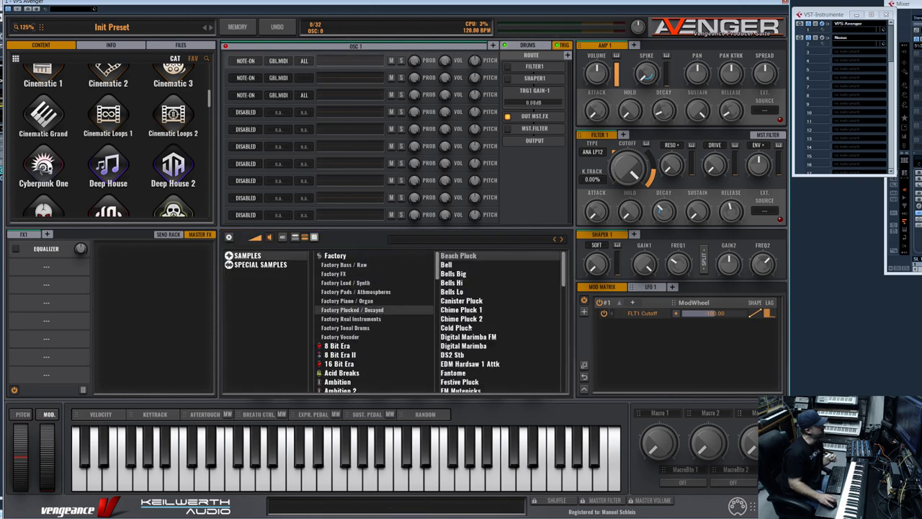
scroll(470, 327, "down", 10)
double_click(458, 304)
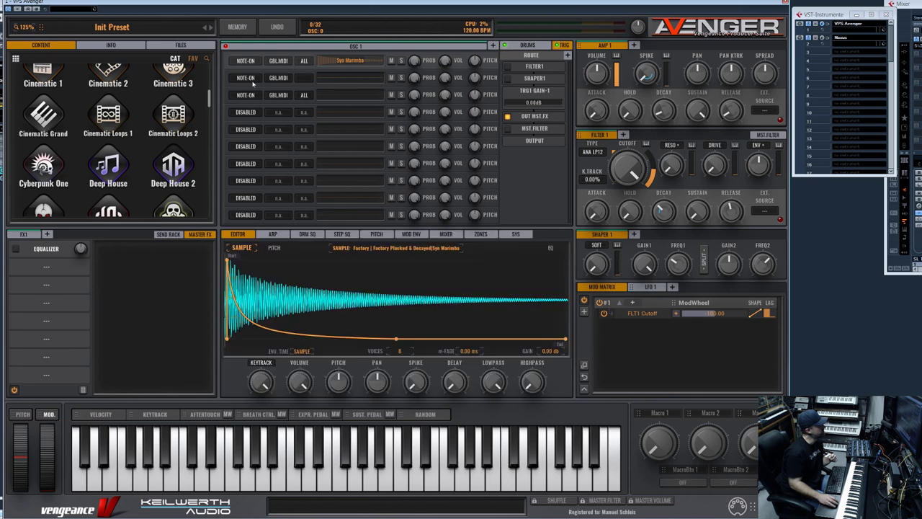
- Load Tropical Pluck 2 into row 2 and Vintage Bells 1 into row 3
left_click(253, 80)
left_click(243, 247)
left_click(463, 334)
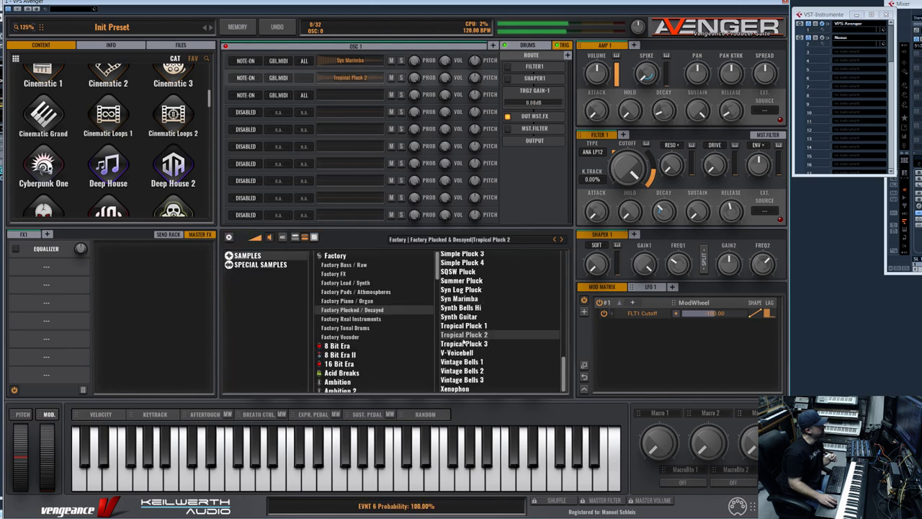
left_click(329, 95)
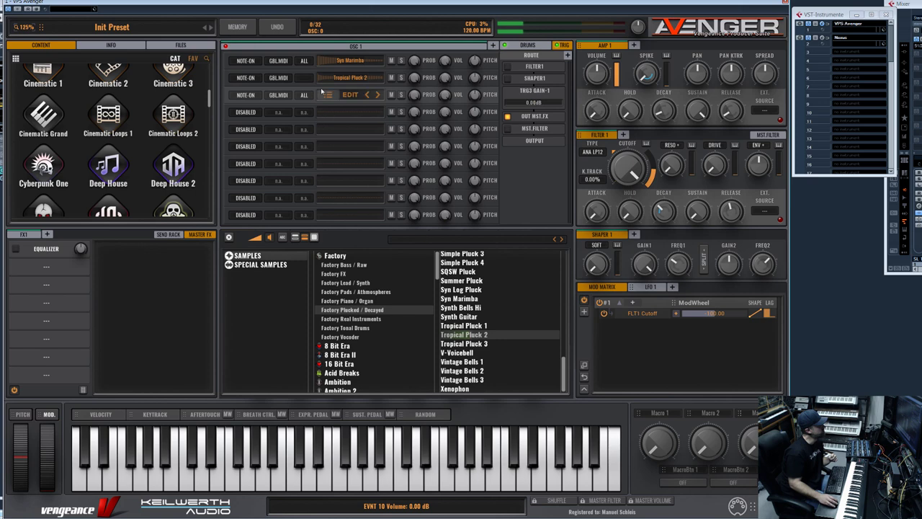
left_click(480, 361)
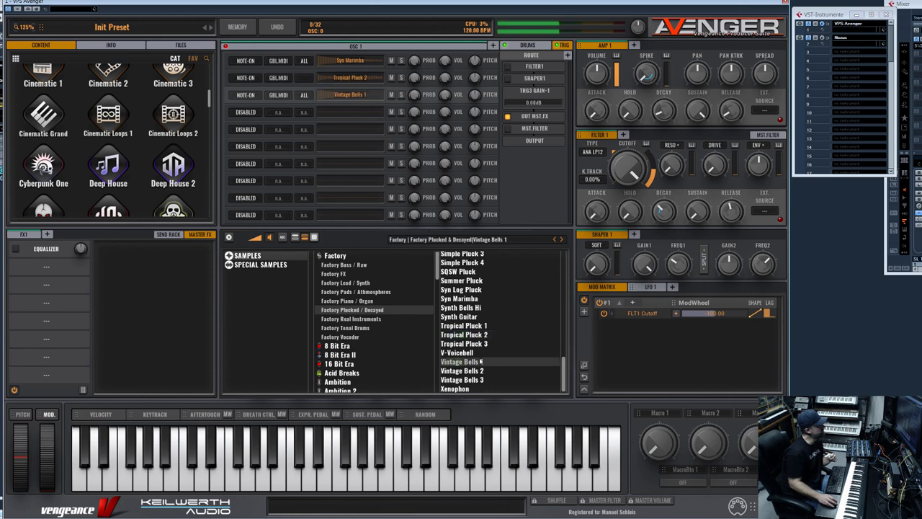
double_click(480, 362)
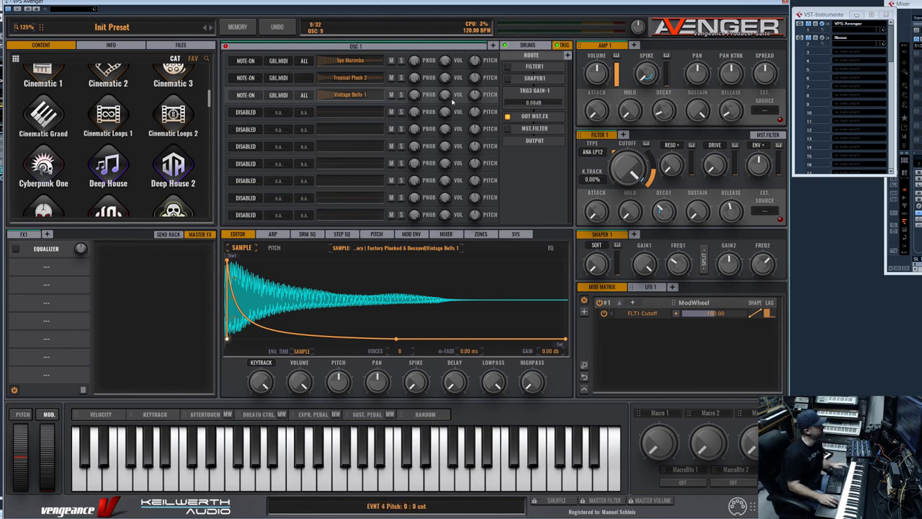
left_click(479, 86)
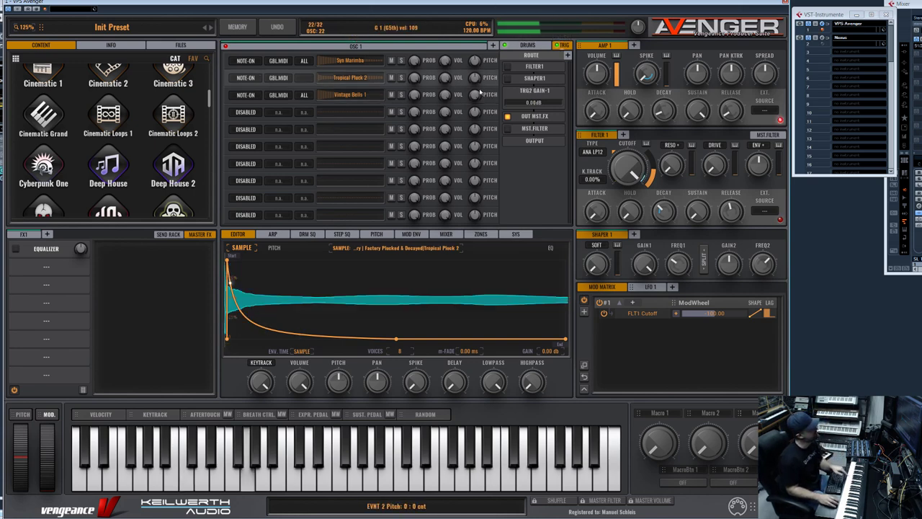